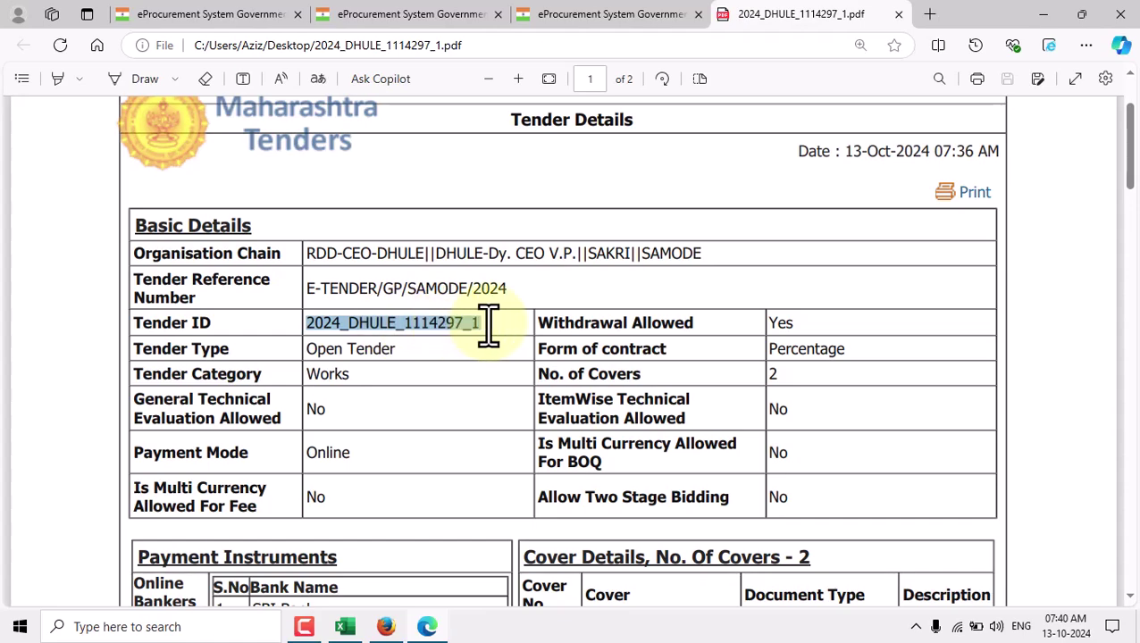
Step: Review the basic details and remaining sections of the Maharashtra tender details PDF
scroll(724, 309, down, 6)
scroll(717, 330, down, 5)
scroll(720, 336, up, 12)
click(508, 266)
drag(527, 259, 628, 261)
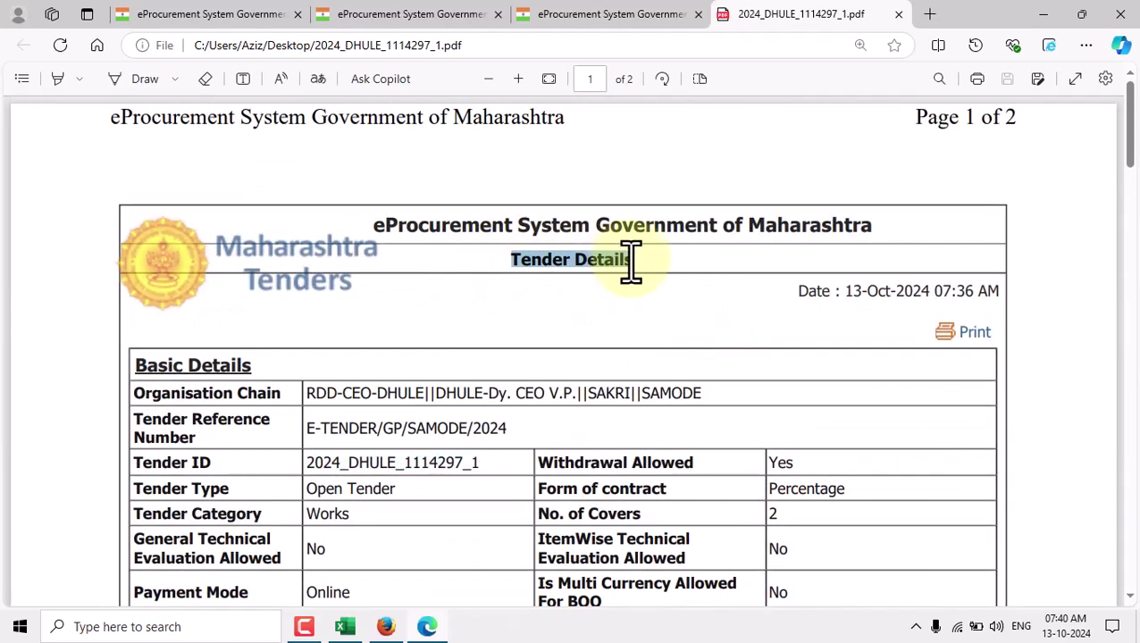
click(591, 386)
scroll(594, 393, down, 5)
scroll(593, 390, down, 4)
scroll(585, 369, up, 10)
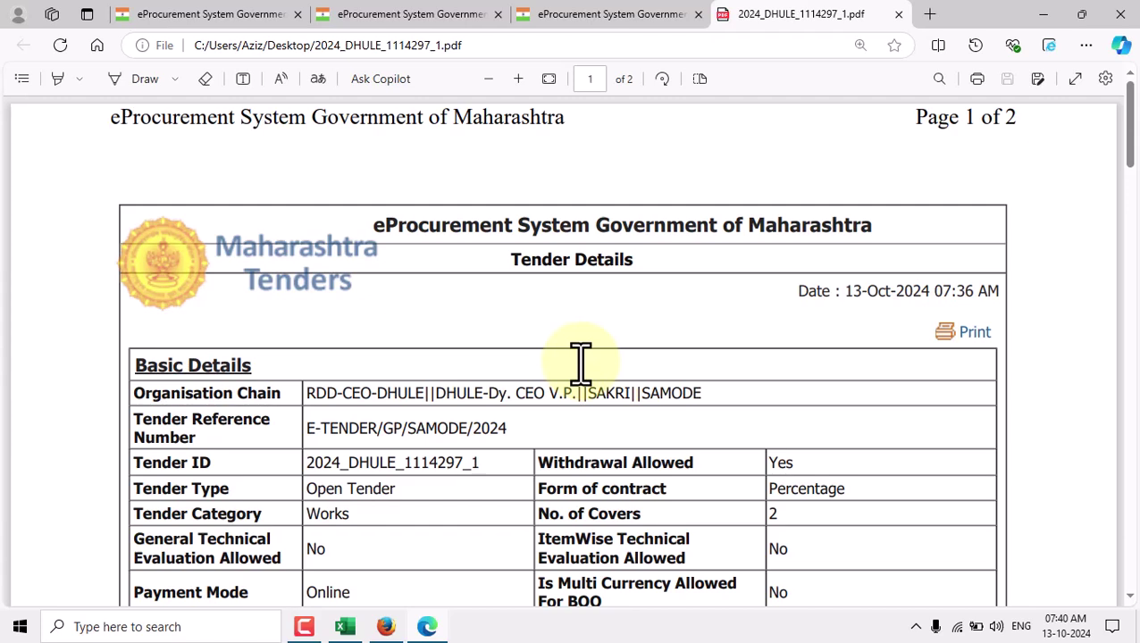
Step: Copy tender ID 2024_DHULE_1114297_1 from the PDF and search for it among the active tenders on the Maharashtra Tenders portal in Firefox
double_click(335, 464)
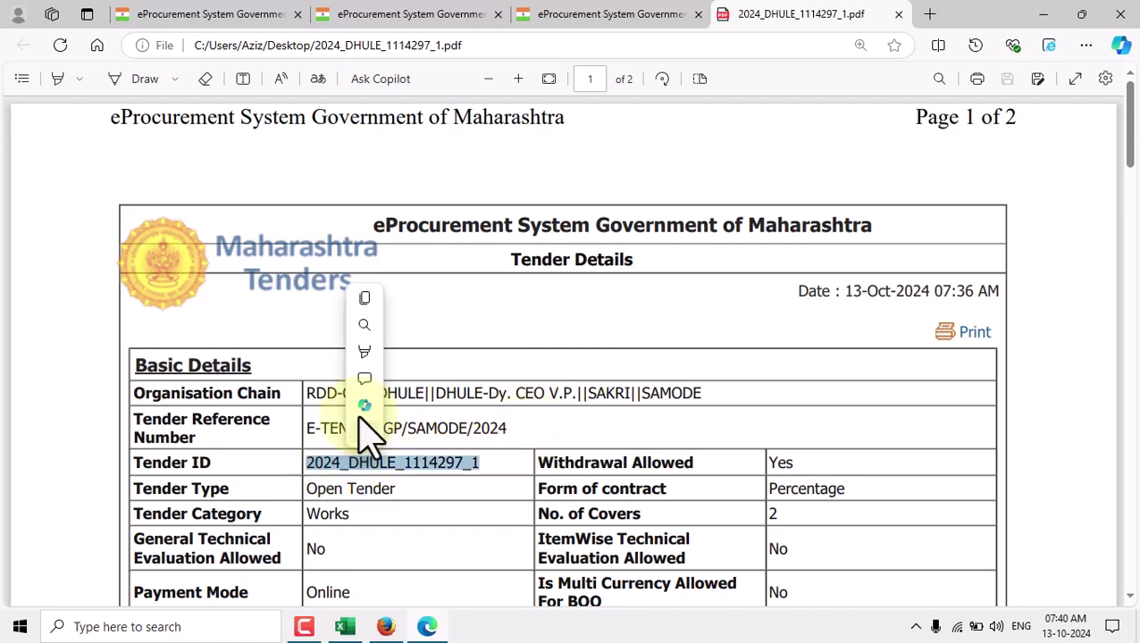
click(366, 298)
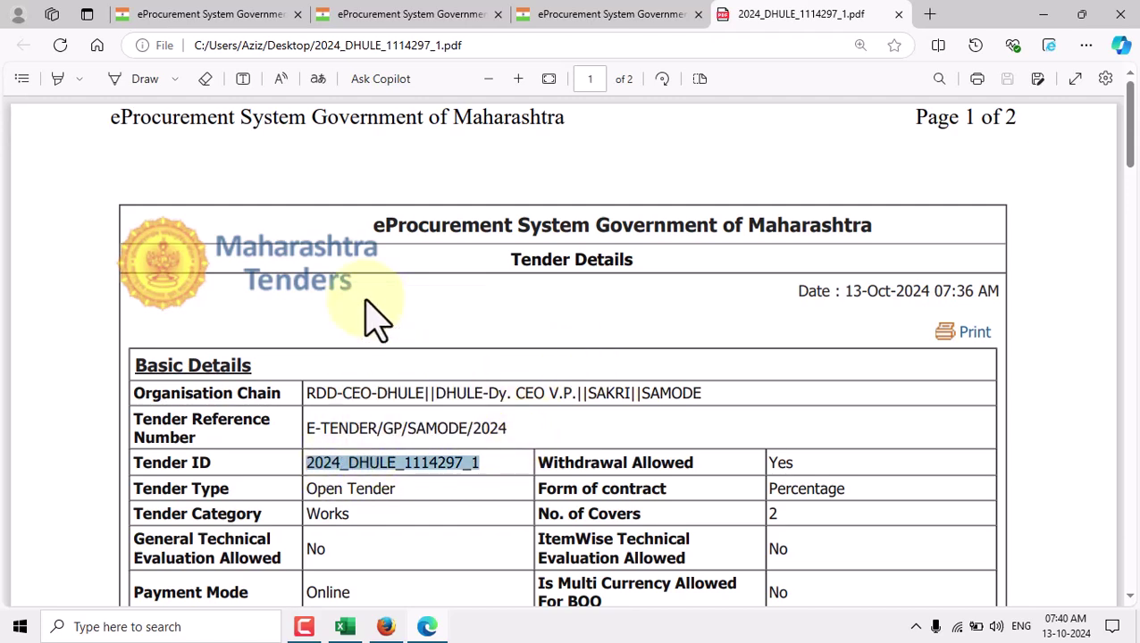
click(386, 626)
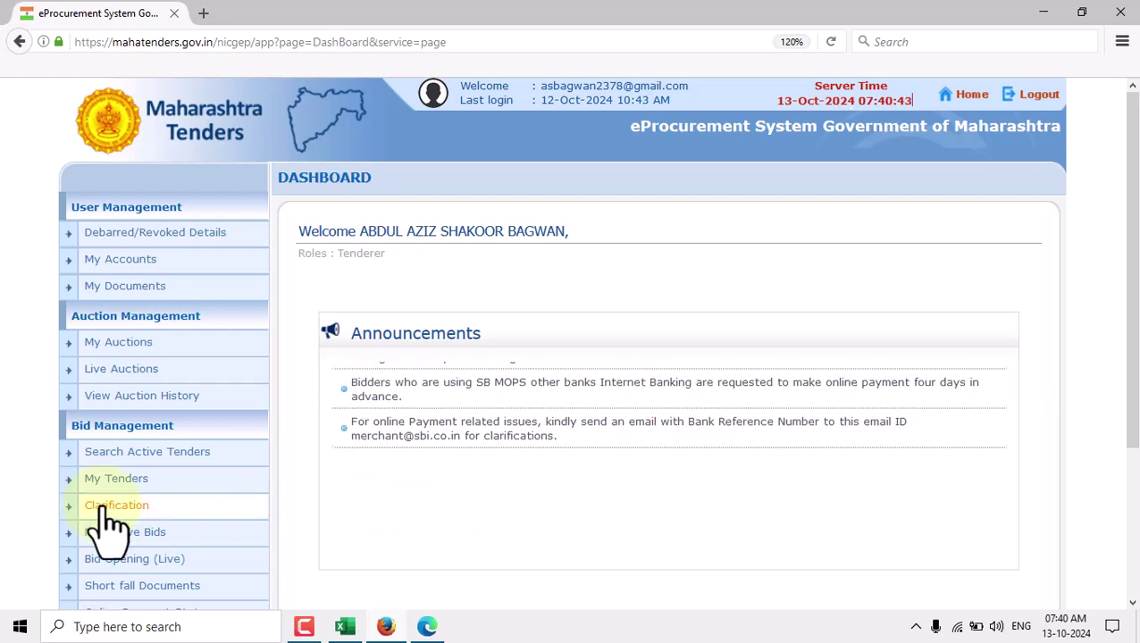
click(115, 457)
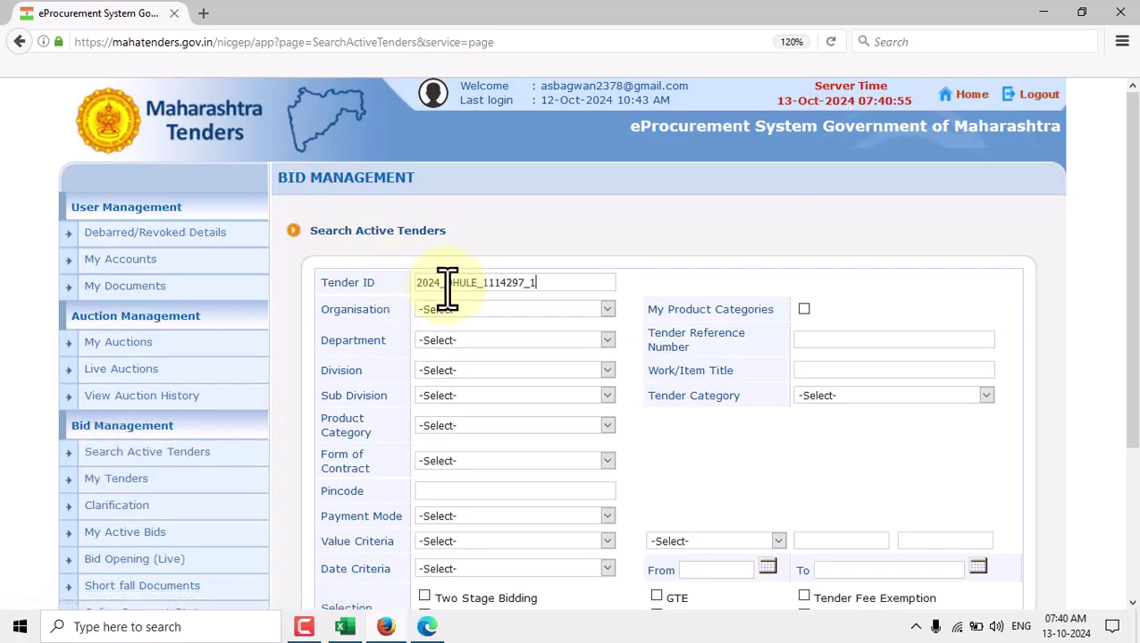
drag(1130, 292, 1030, 471)
click(993, 473)
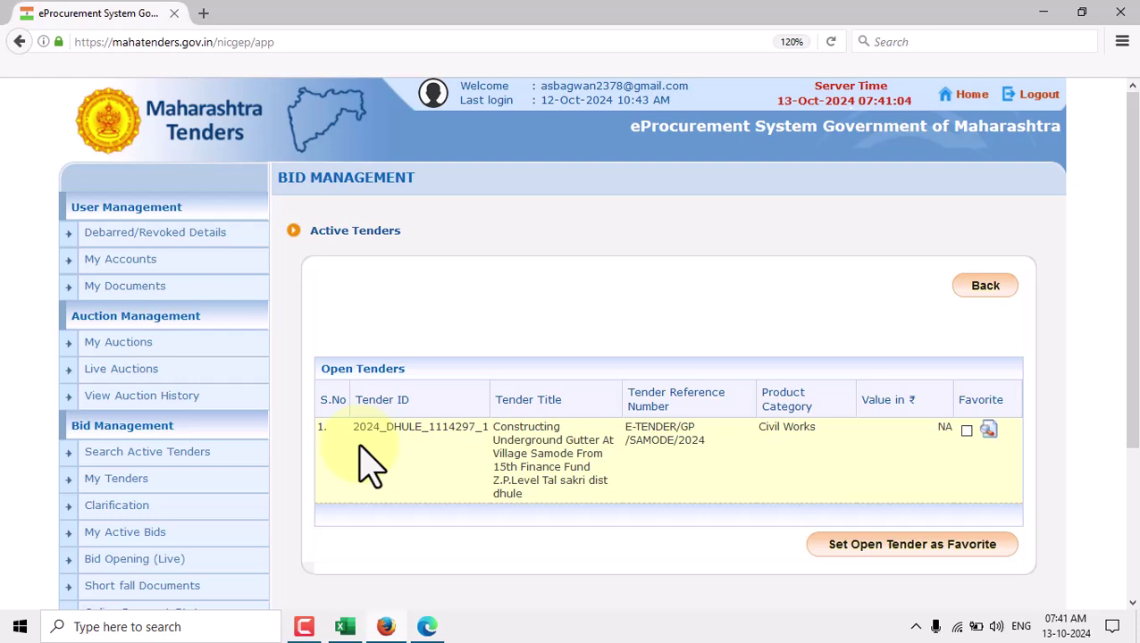
Step: Set the found Samode underground gutter tender as a favorite and show the My Tenders list
click(966, 430)
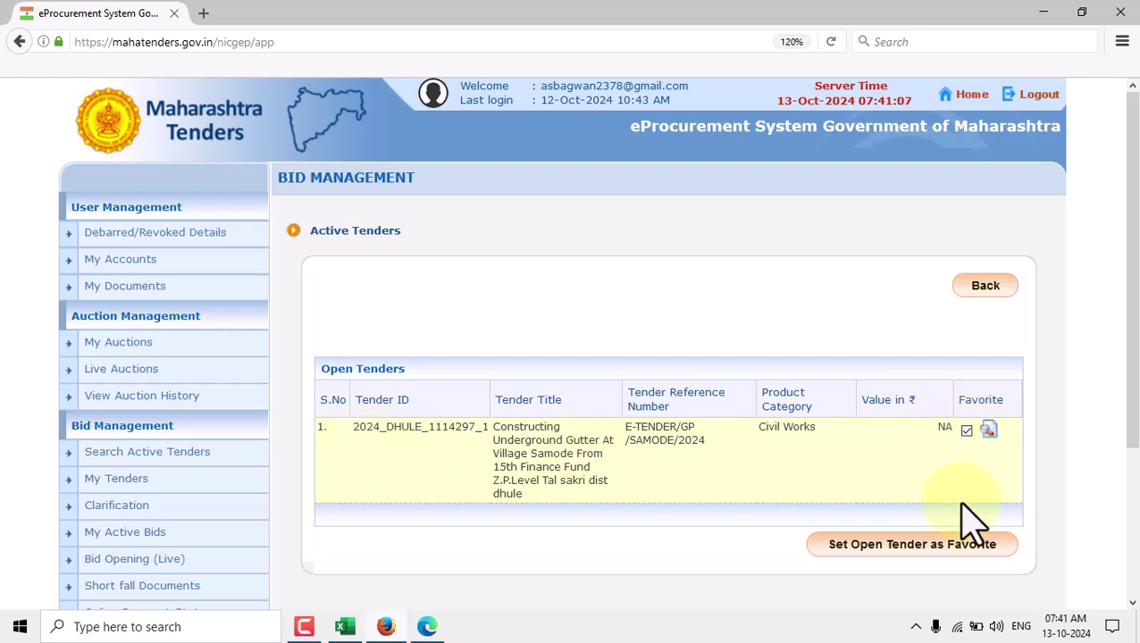
click(887, 552)
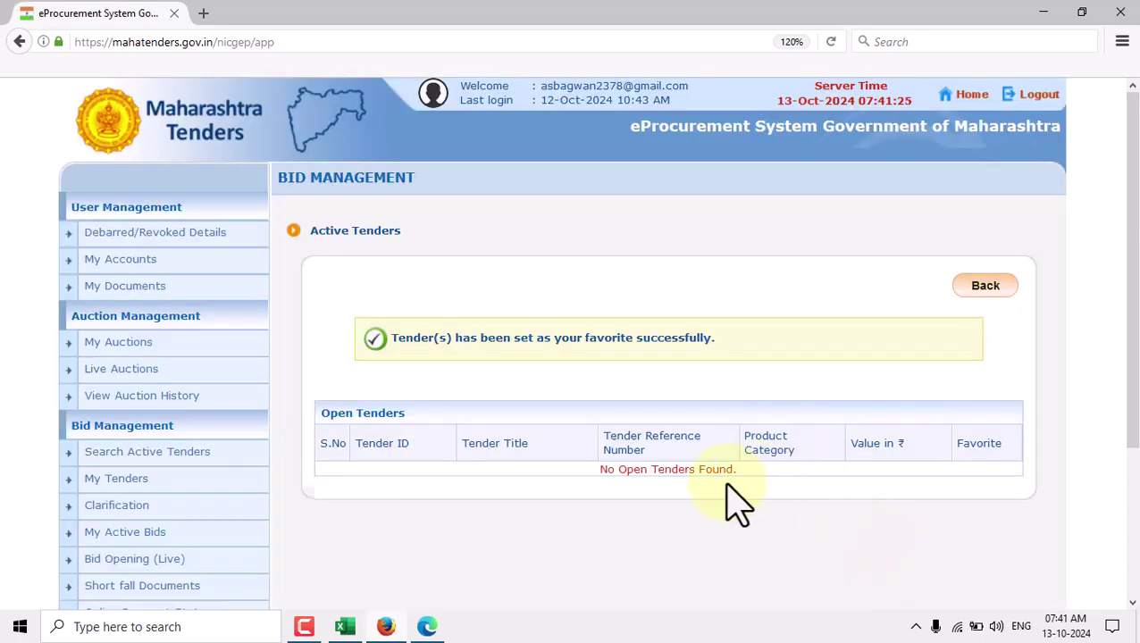
scroll(737, 505, down, 3)
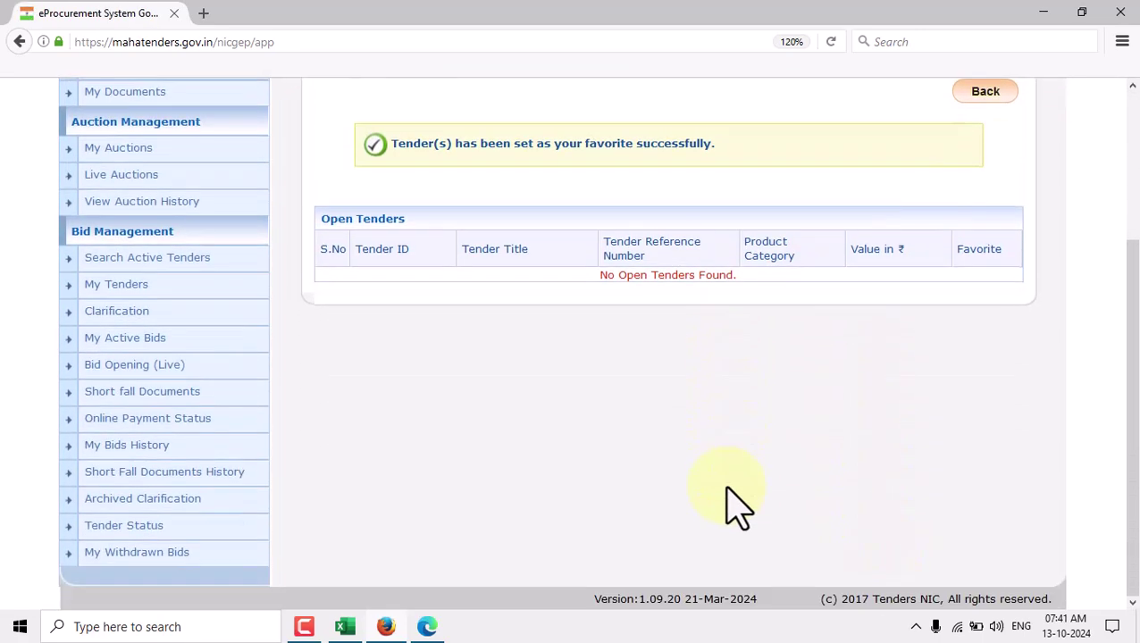
click(134, 289)
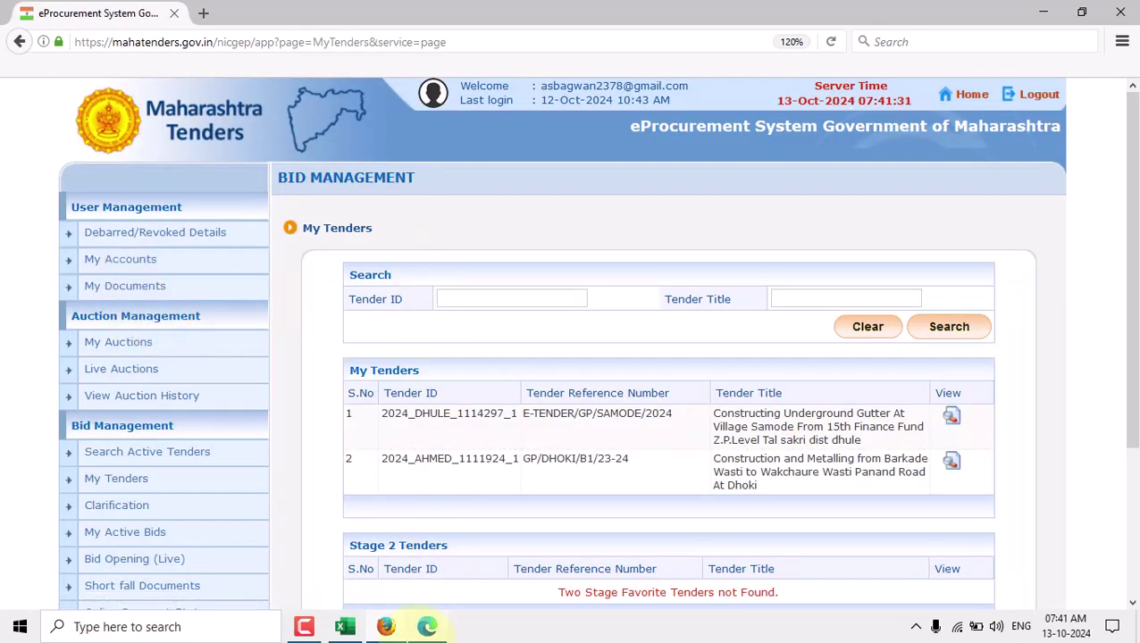
click(427, 627)
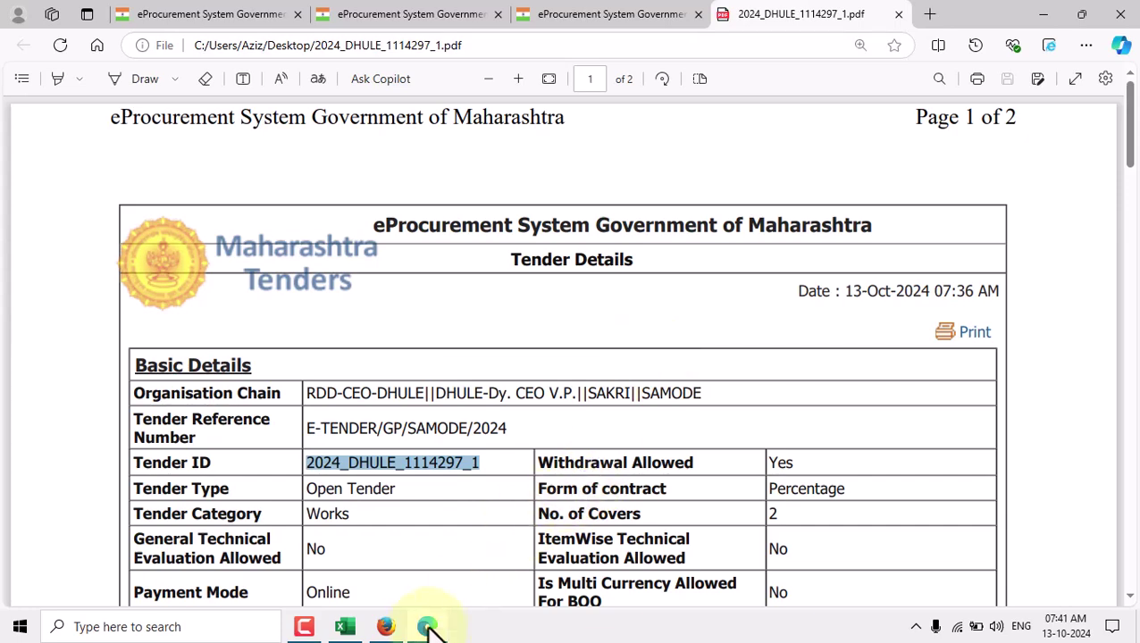
mouse_move(386, 627)
click(410, 570)
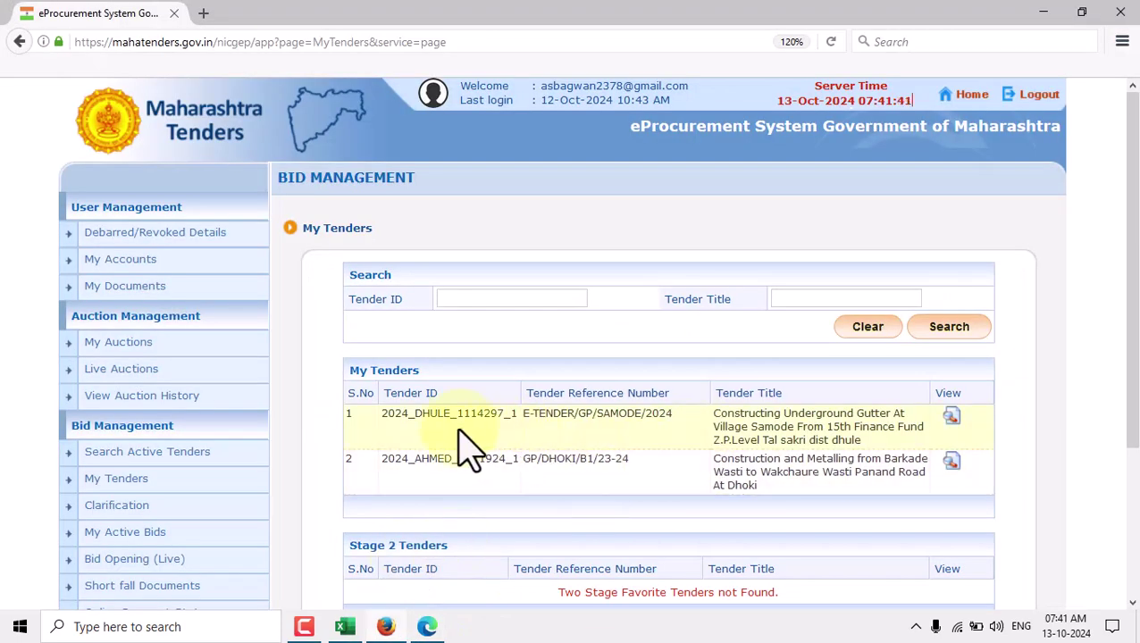
Step: Open the details of tender 2024_DHULE_1114297_1 from My Tenders and proceed for bid submission
click(952, 418)
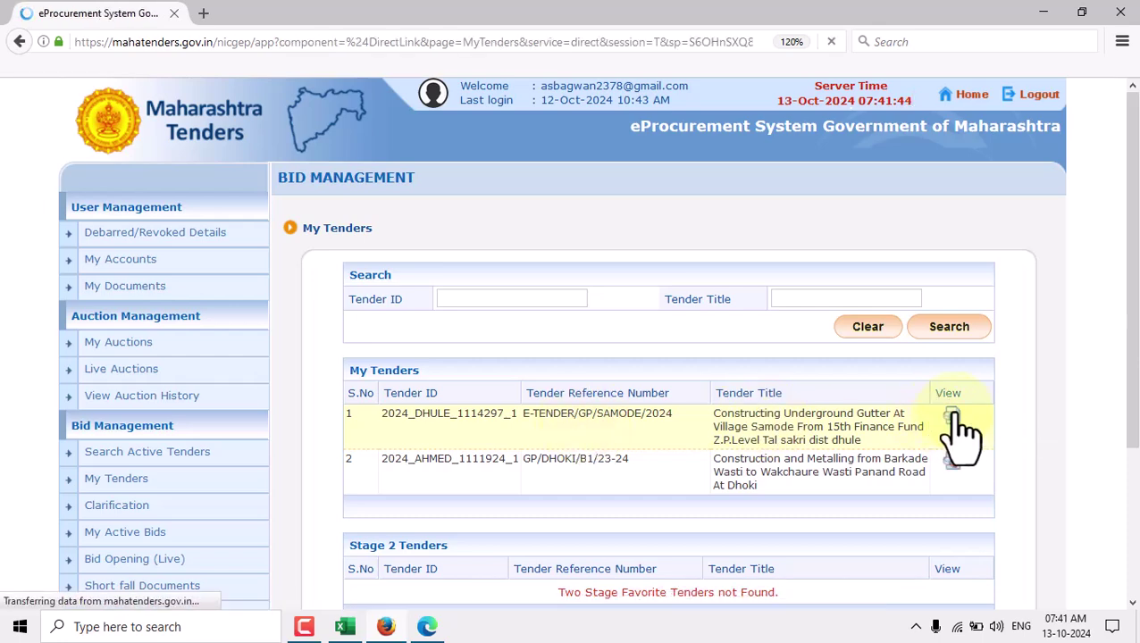
scroll(853, 411, down, 10)
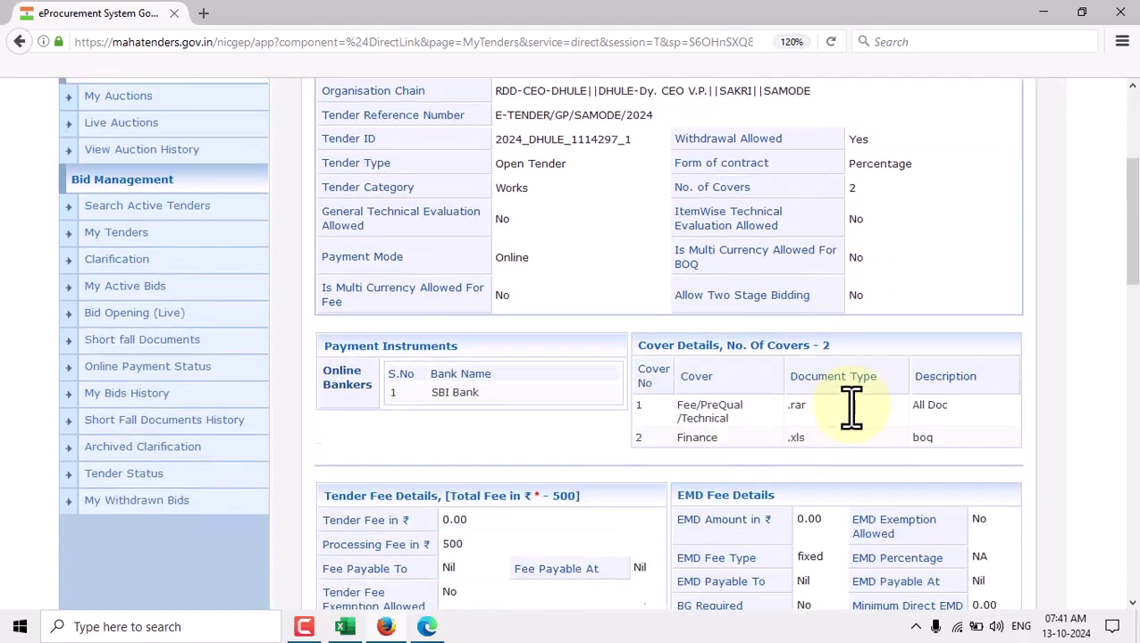
scroll(859, 431, down, 7)
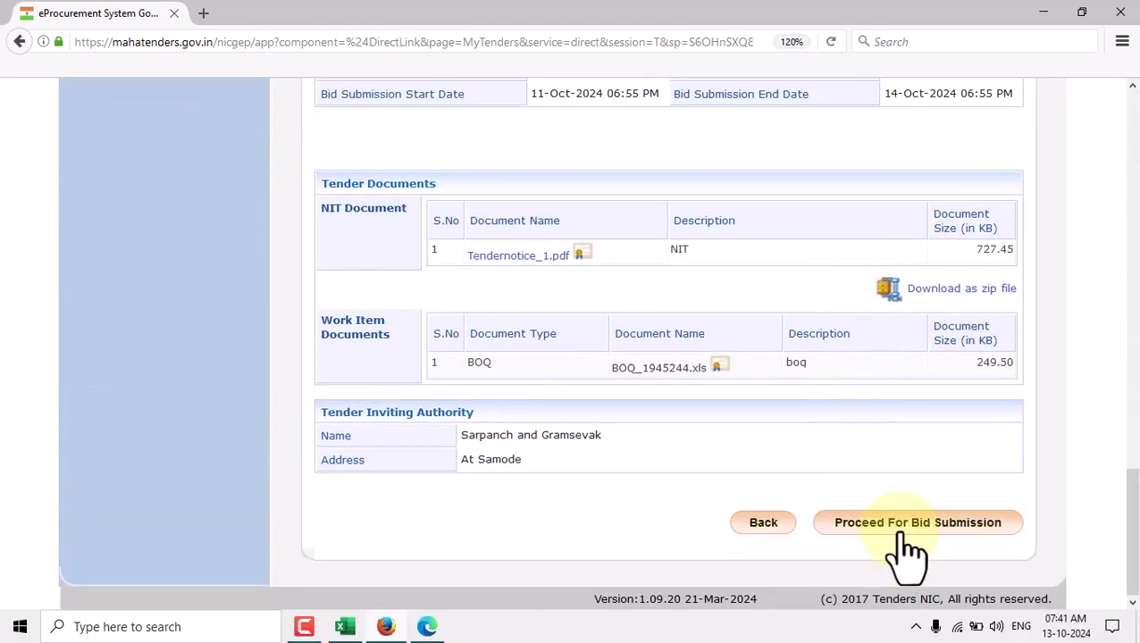
click(906, 529)
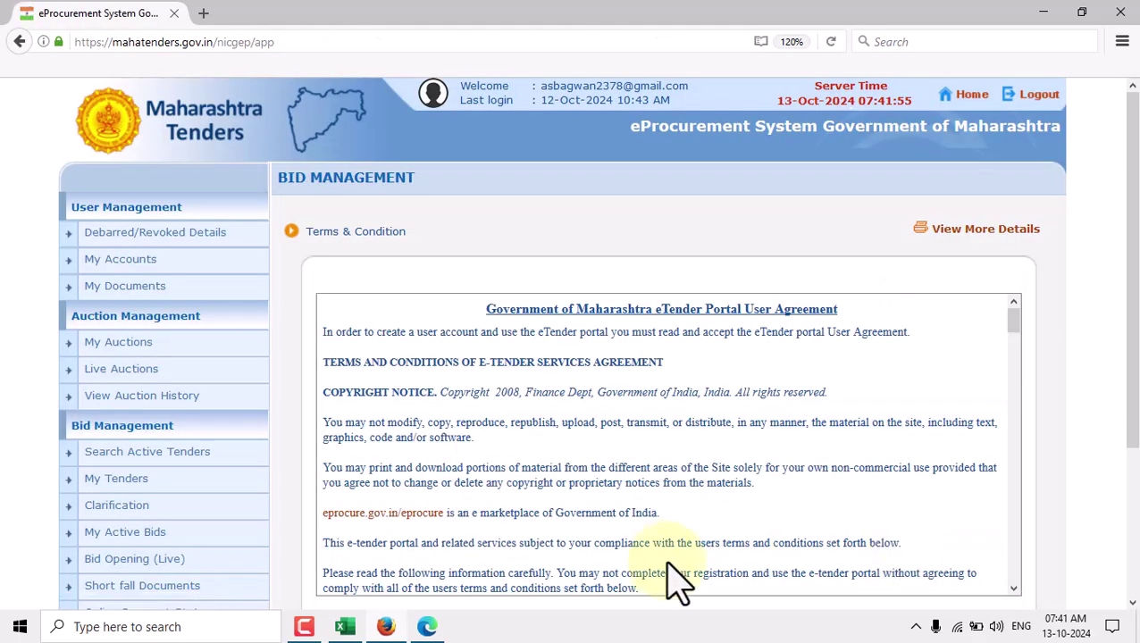
Step: Agree to the eTender portal user agreement and continue past the bidder details page
drag(1133, 424, 1132, 509)
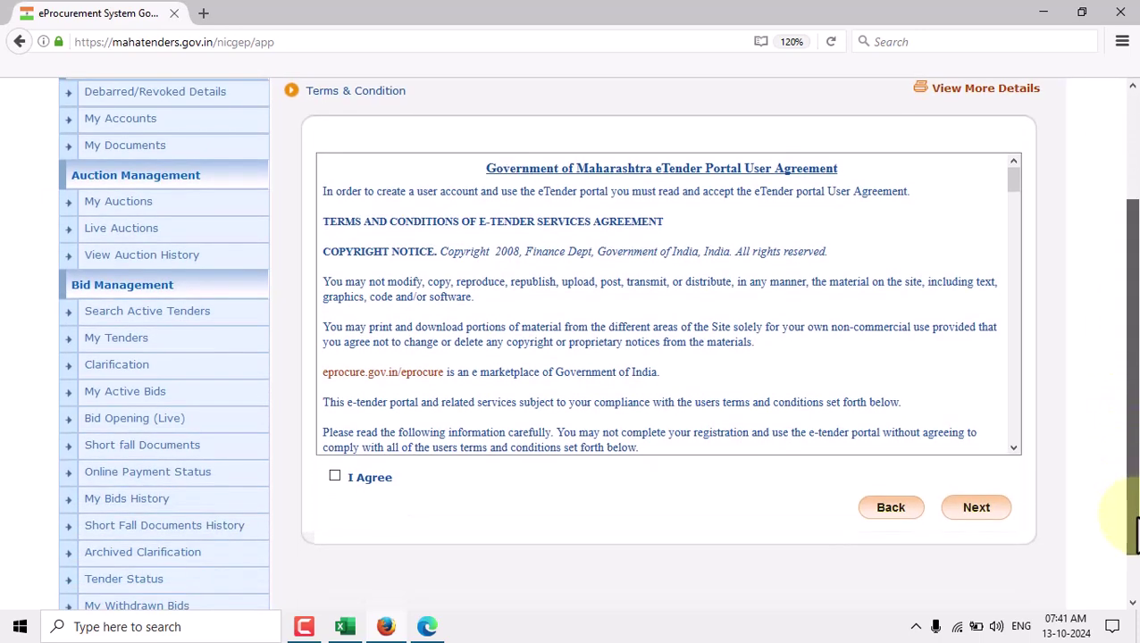
click(334, 477)
click(975, 508)
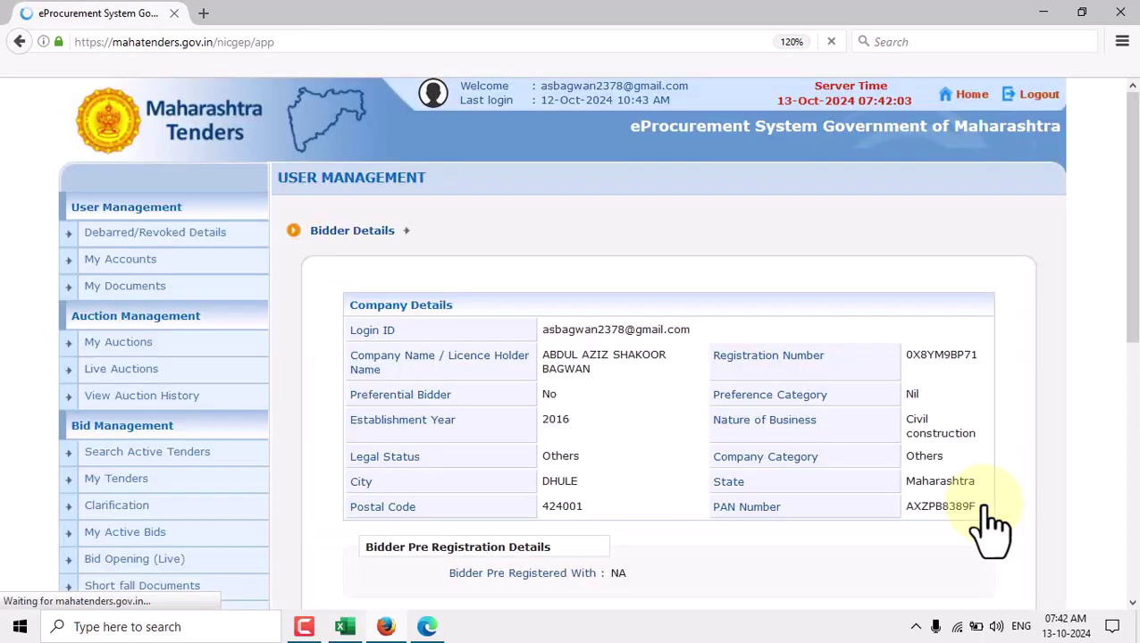
drag(1131, 292, 1132, 580)
click(961, 525)
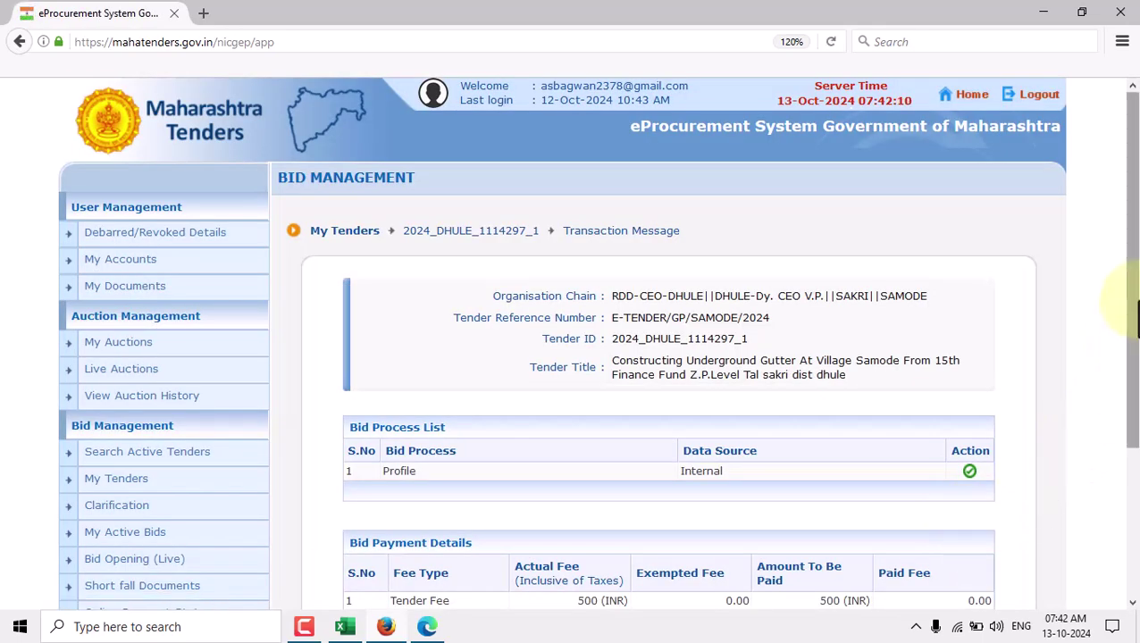
Step: Start the online tender fee payment with SBI Bank as payment option and continue to the bank's site
drag(1134, 326, 1129, 473)
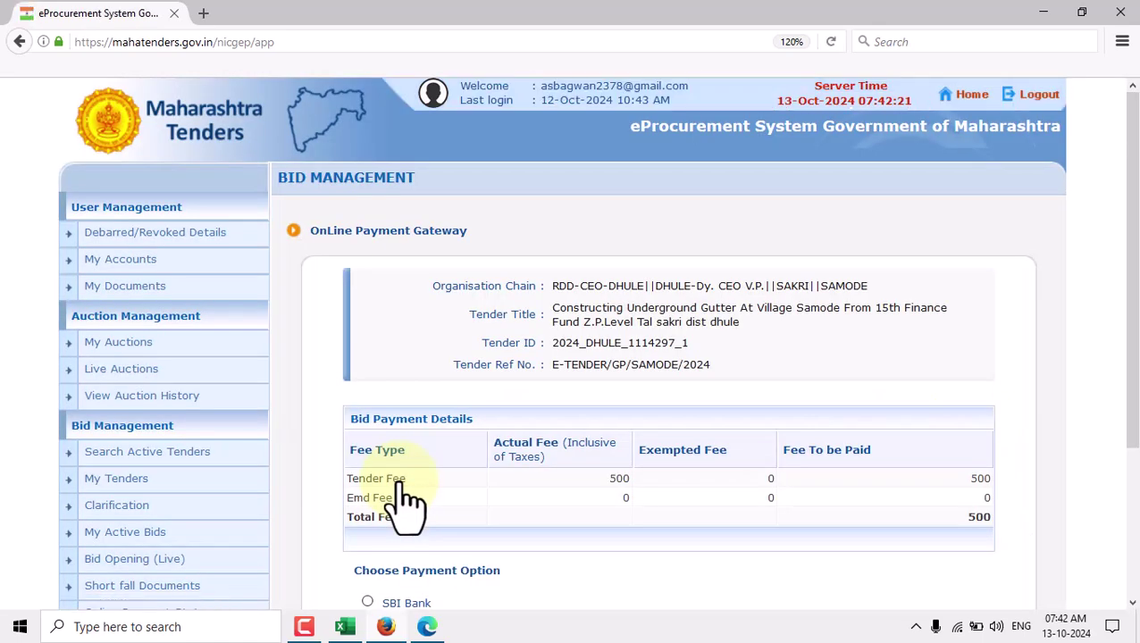
drag(1131, 242, 1131, 362)
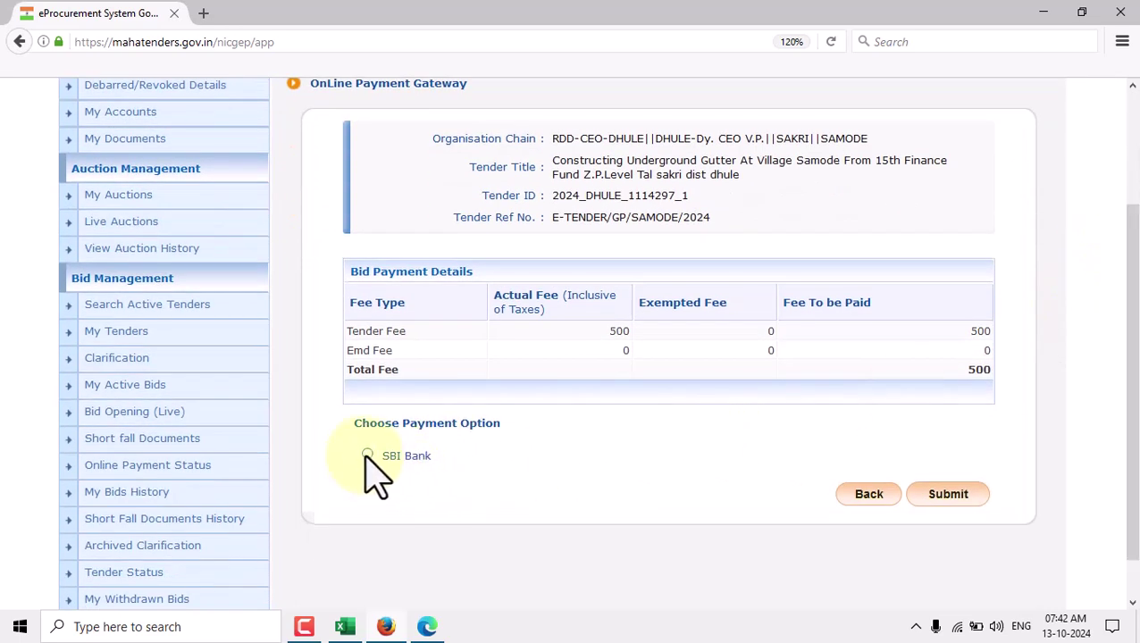
click(961, 498)
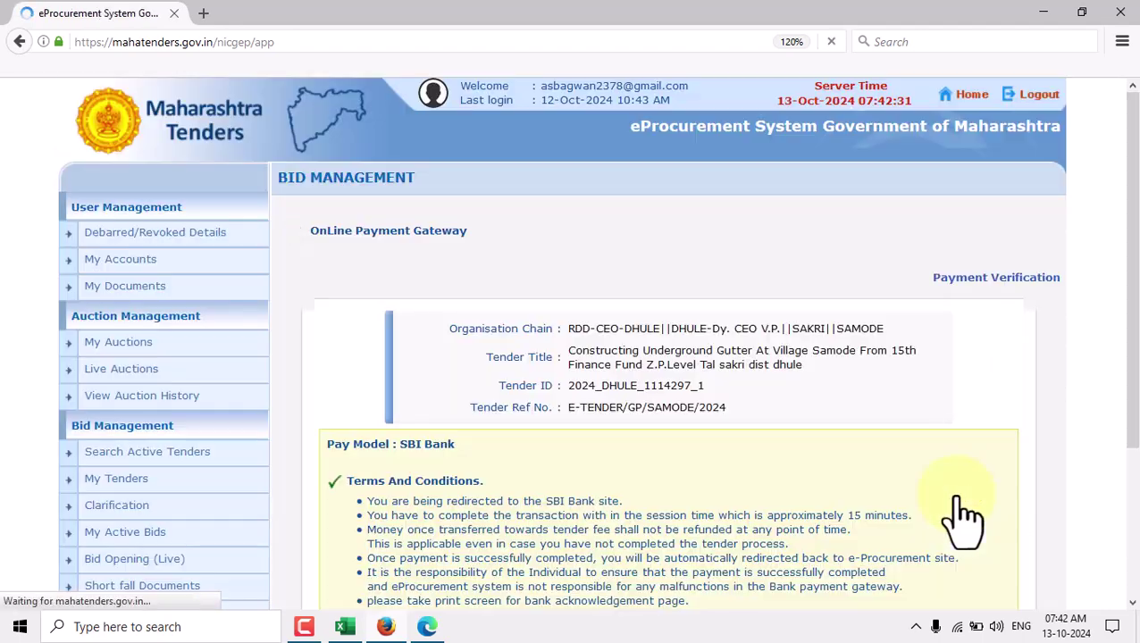
drag(1133, 249, 1133, 444)
click(964, 447)
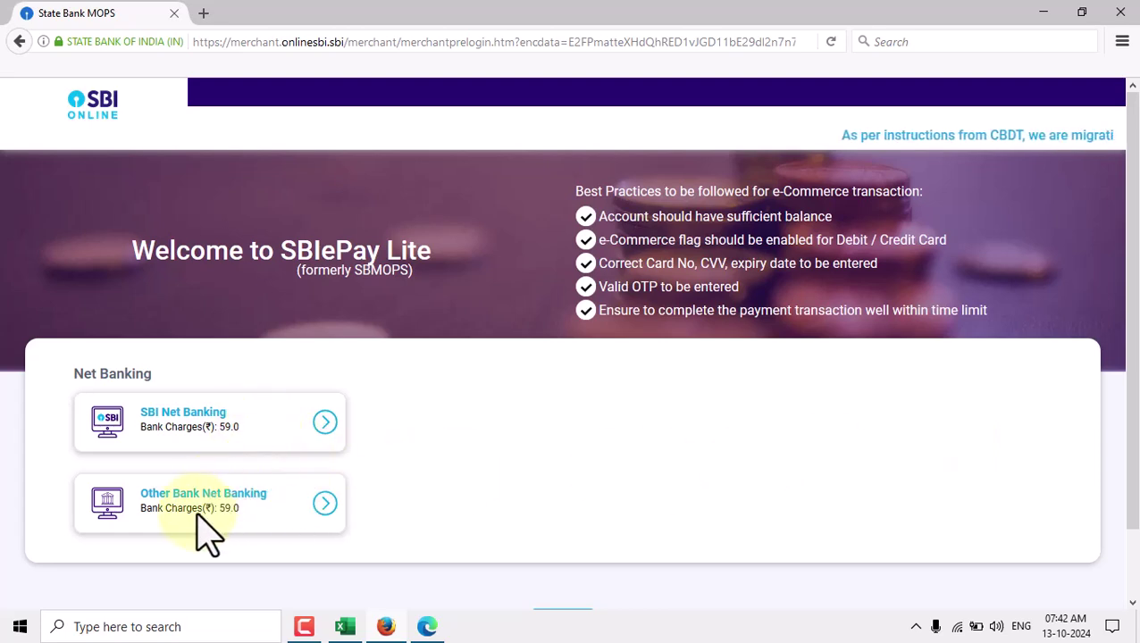
Step: Choose SBI Net Banking, log in with the user ID and account password, and confirm the savings account for the fee payment
click(182, 420)
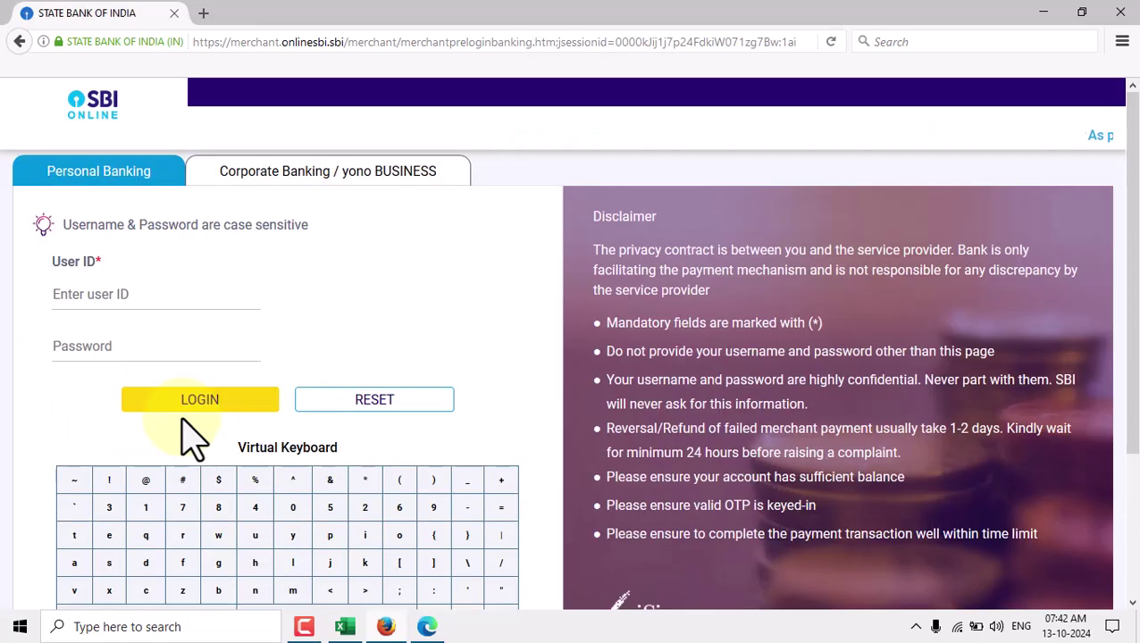
click(90, 303)
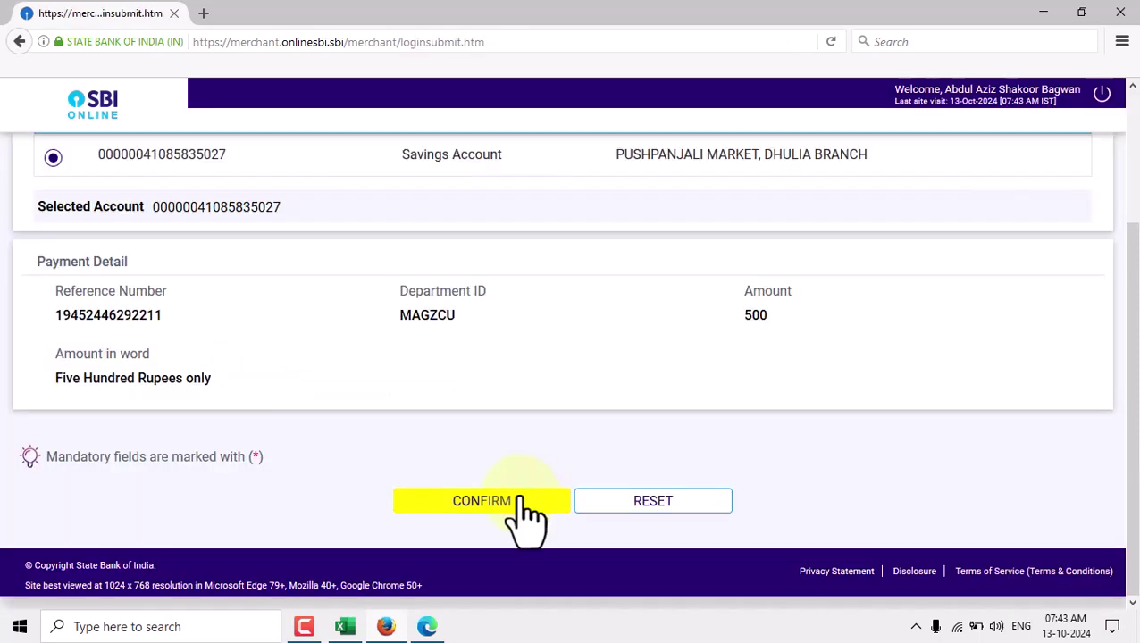
click(521, 502)
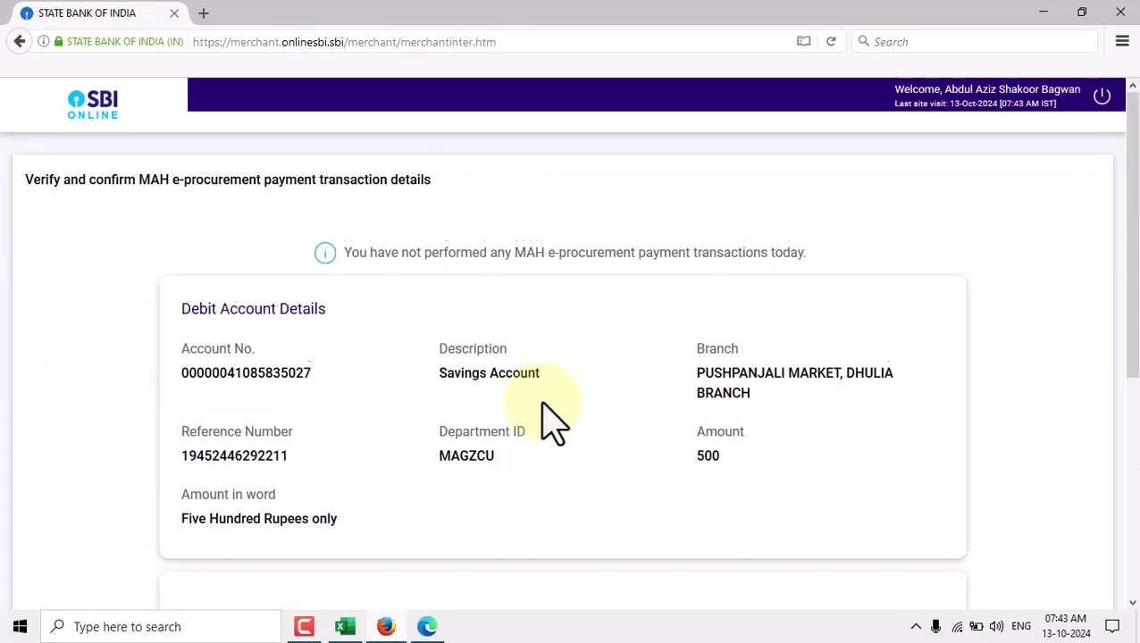
Step: Enter the high security password from the SMS, confirm the payment and return to the MAH e-procurement payment site
scroll(552, 420, down, 3)
scroll(558, 421, down, 2)
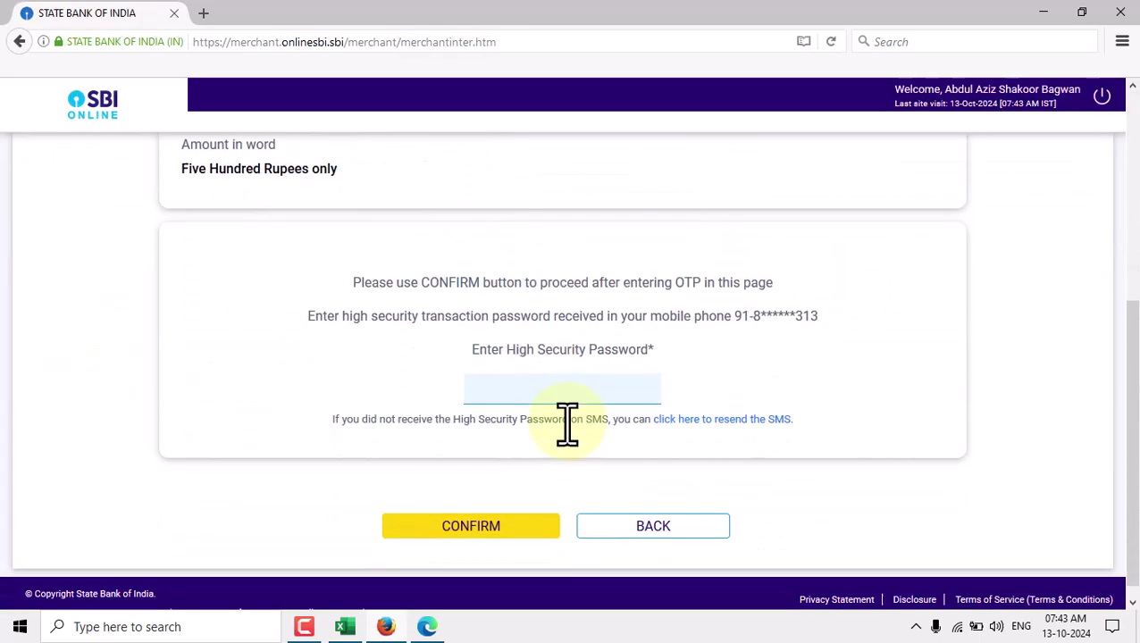
click(512, 390)
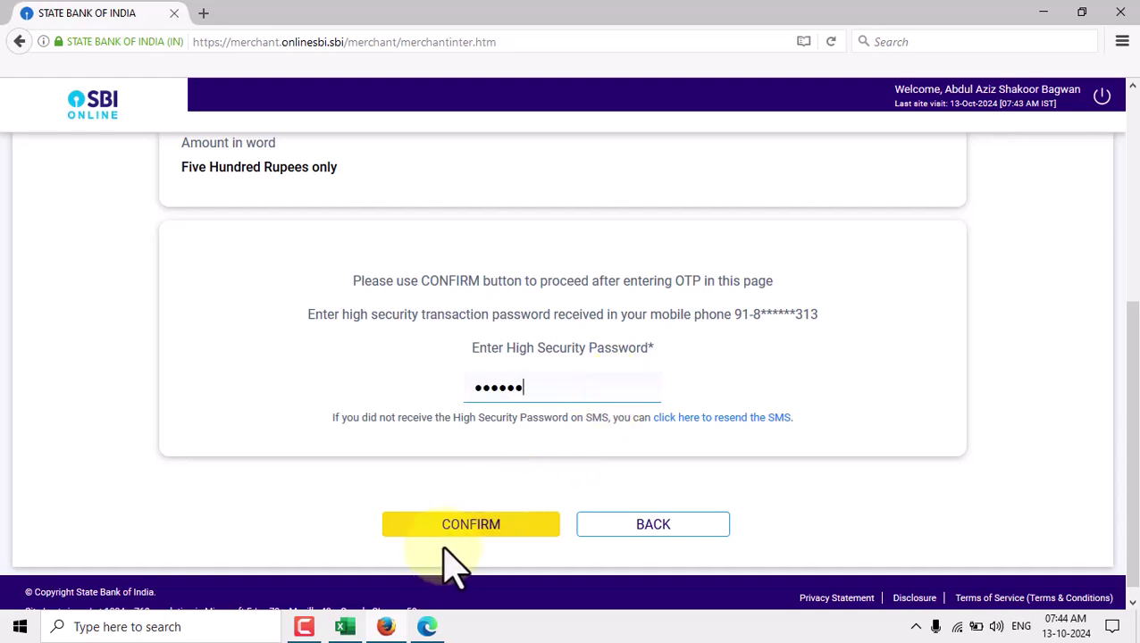
click(483, 528)
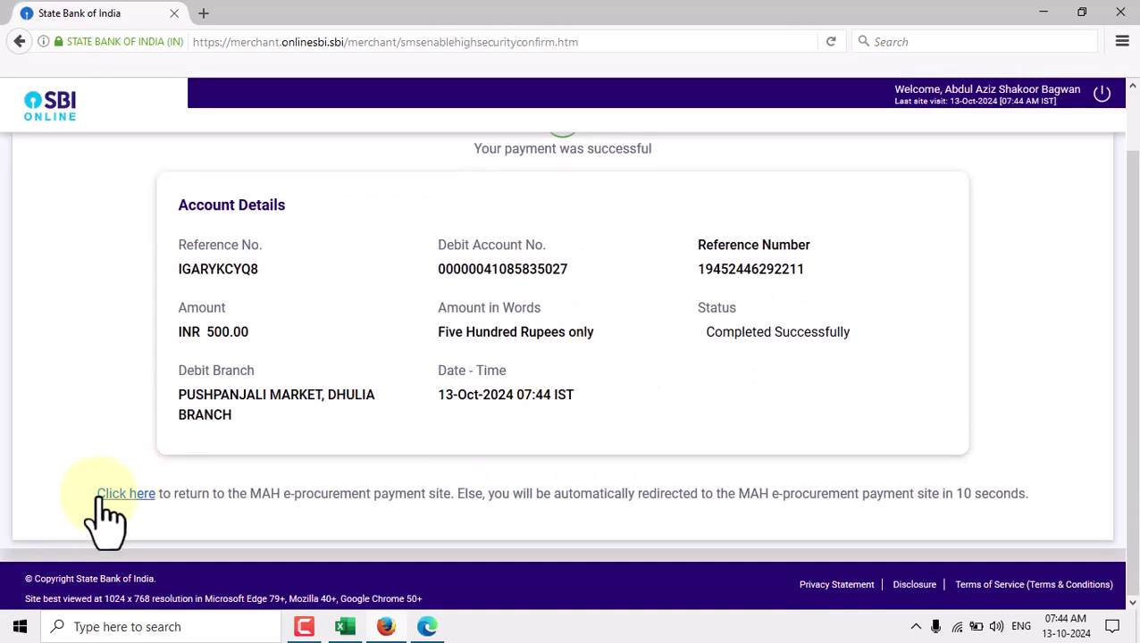
click(125, 496)
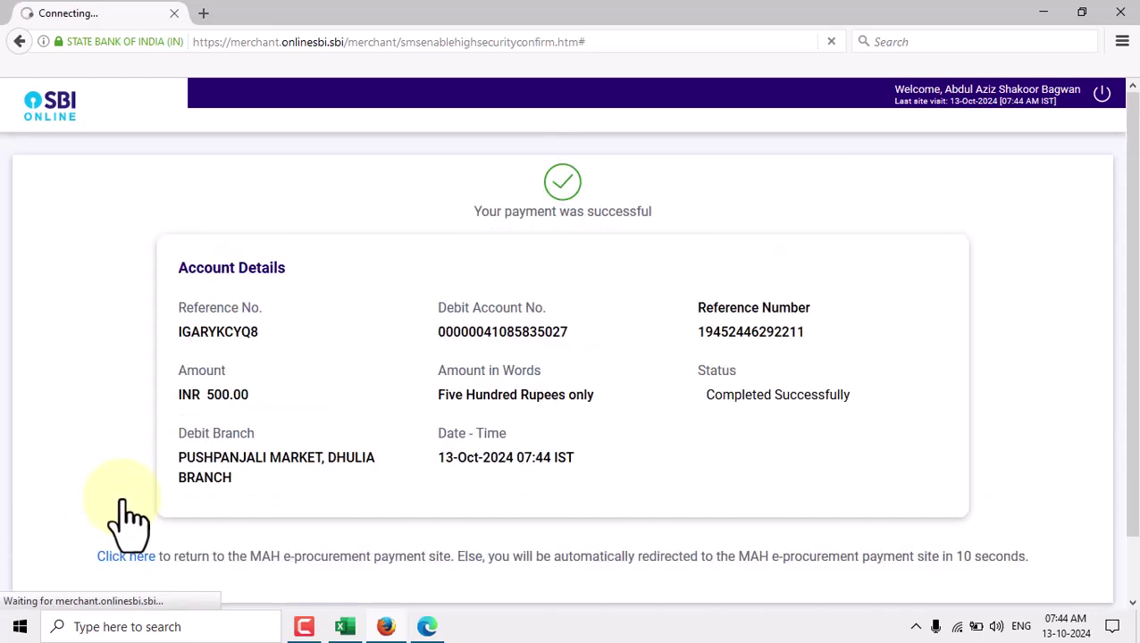
Step: Review the bank response on payment details for the tender fee
scroll(864, 398, down, 3)
scroll(871, 411, down, 1)
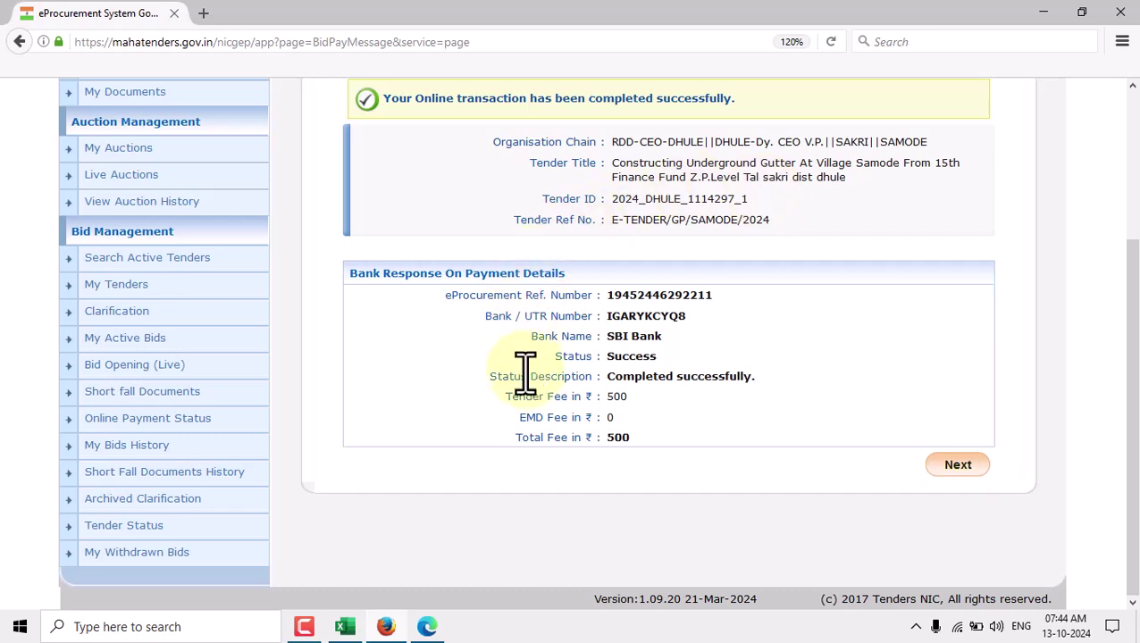
scroll(710, 410, up, 2)
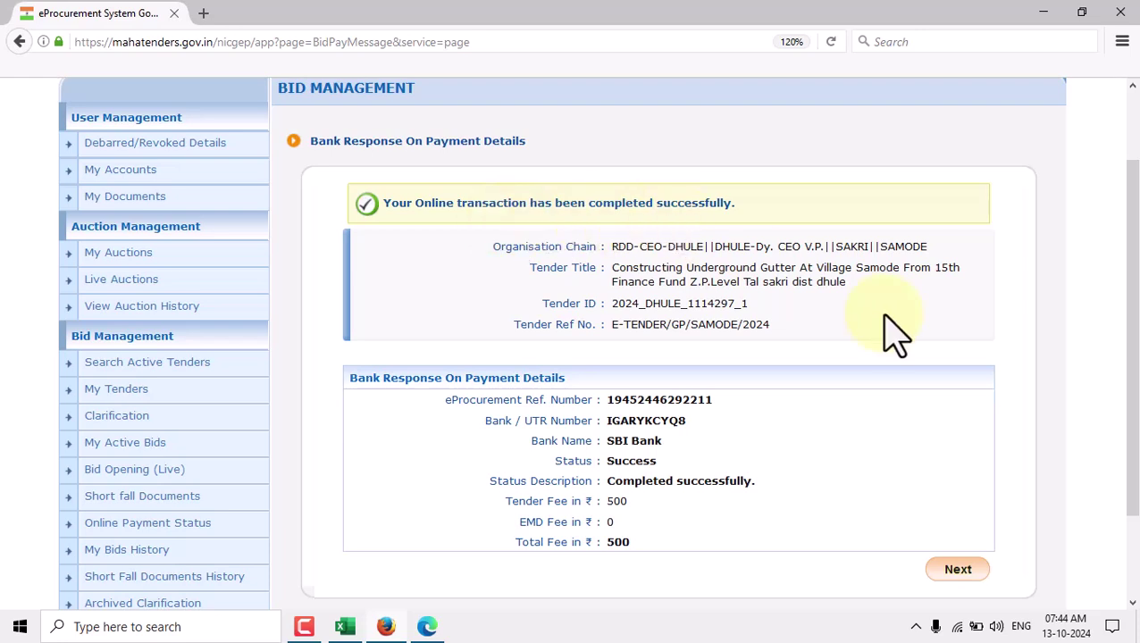
scroll(893, 335, down, 2)
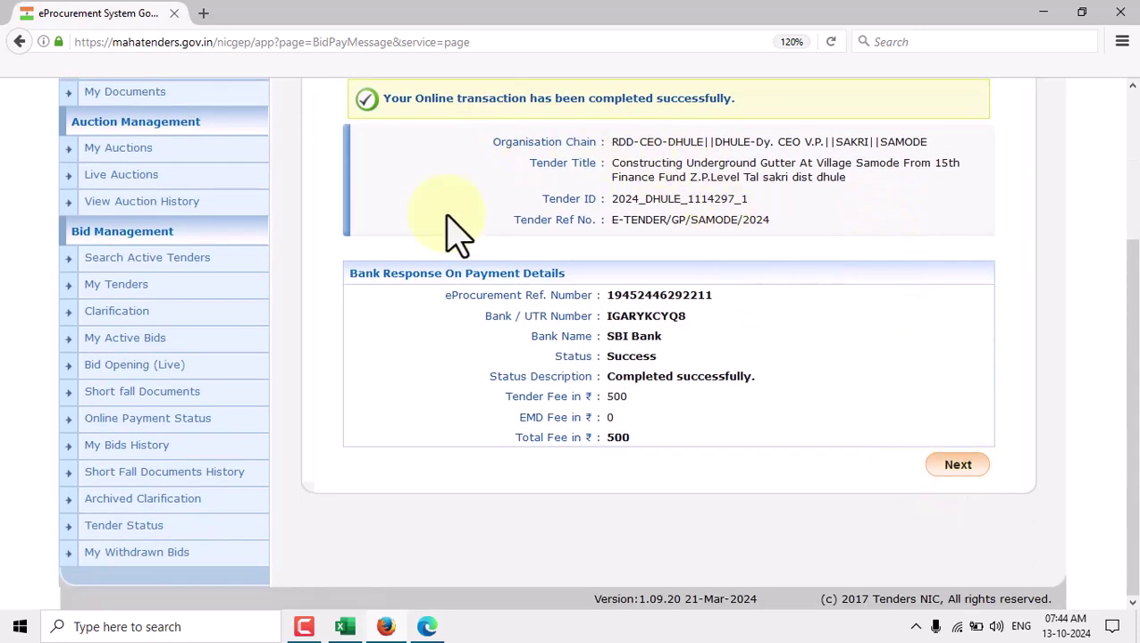
Step: Switch to Edge, compare the cover and payment details of the three open tender pages, and return to the bank response in Firefox
click(428, 626)
click(416, 16)
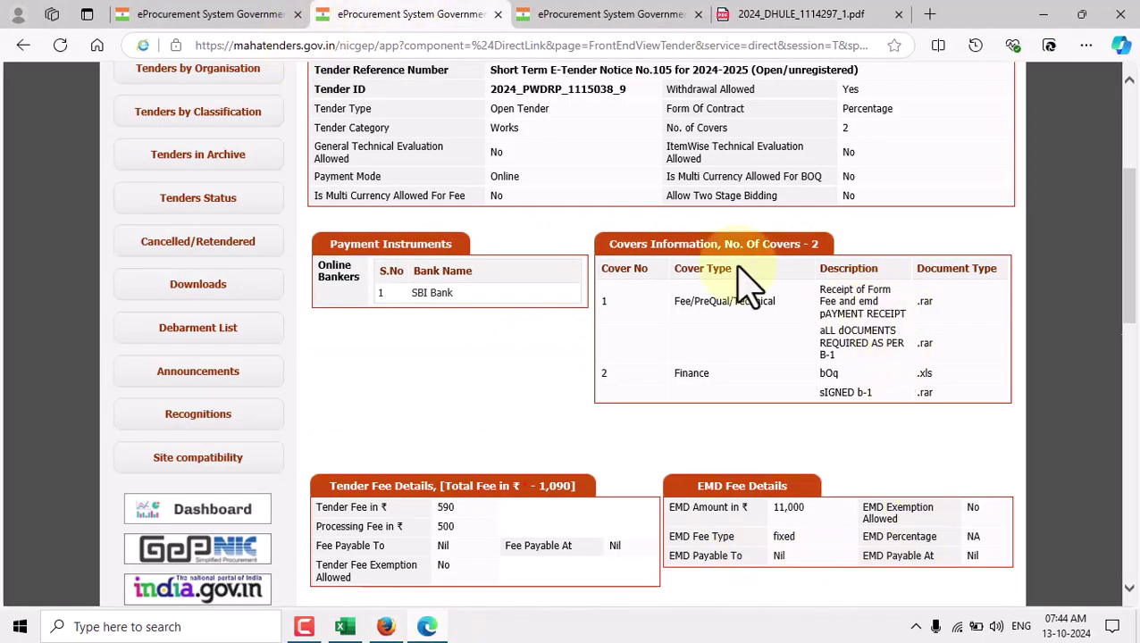
click(223, 17)
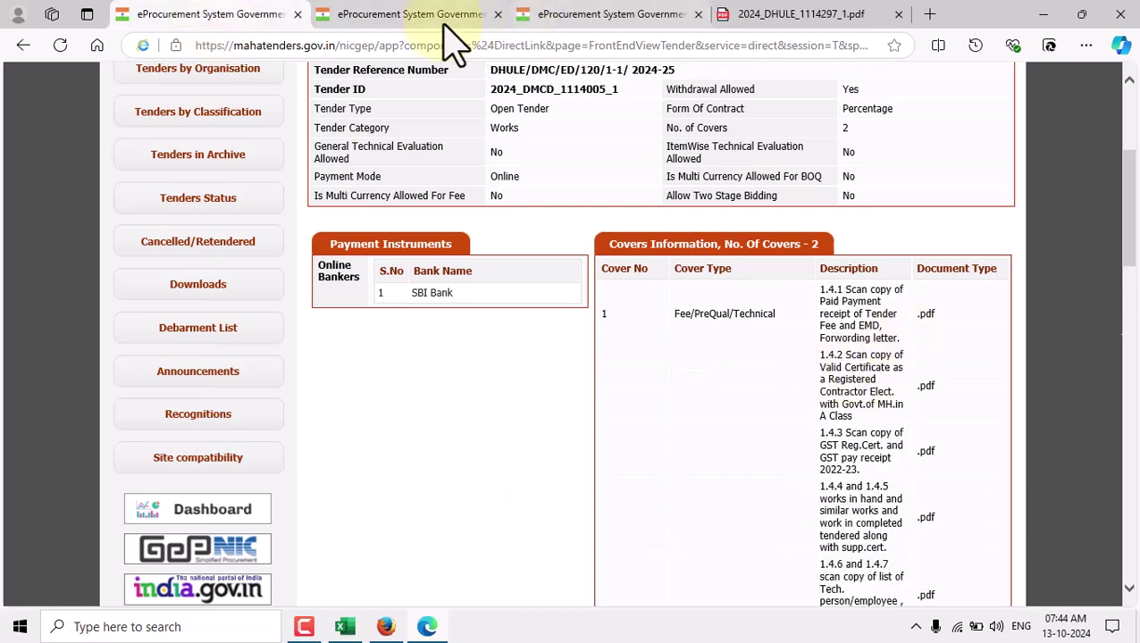
click(402, 18)
click(583, 18)
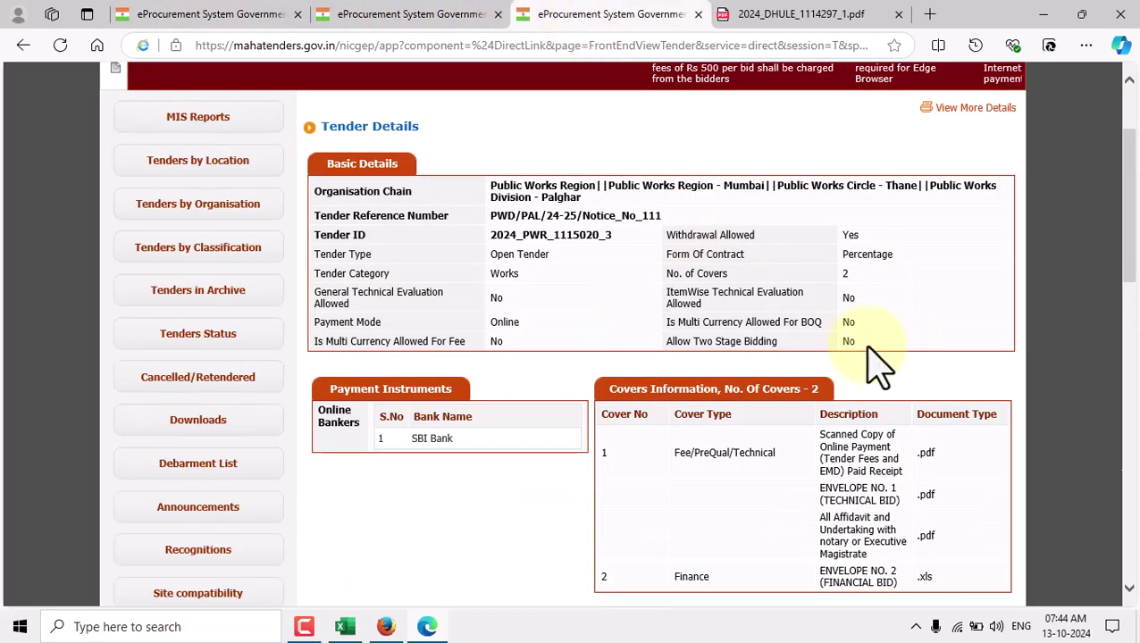
click(387, 626)
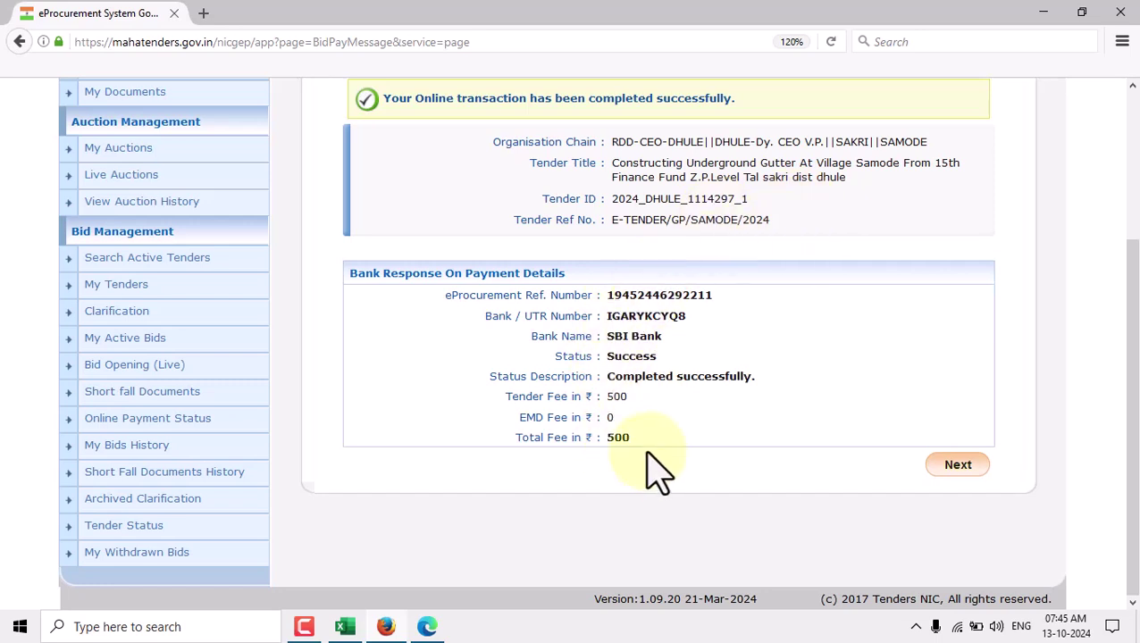
Step: Print the bank response on payment details to a PDF named 012024_DHULE_1114297_1 on the Desktop, using Microsoft Print to PDF
scroll(659, 472, up, 2)
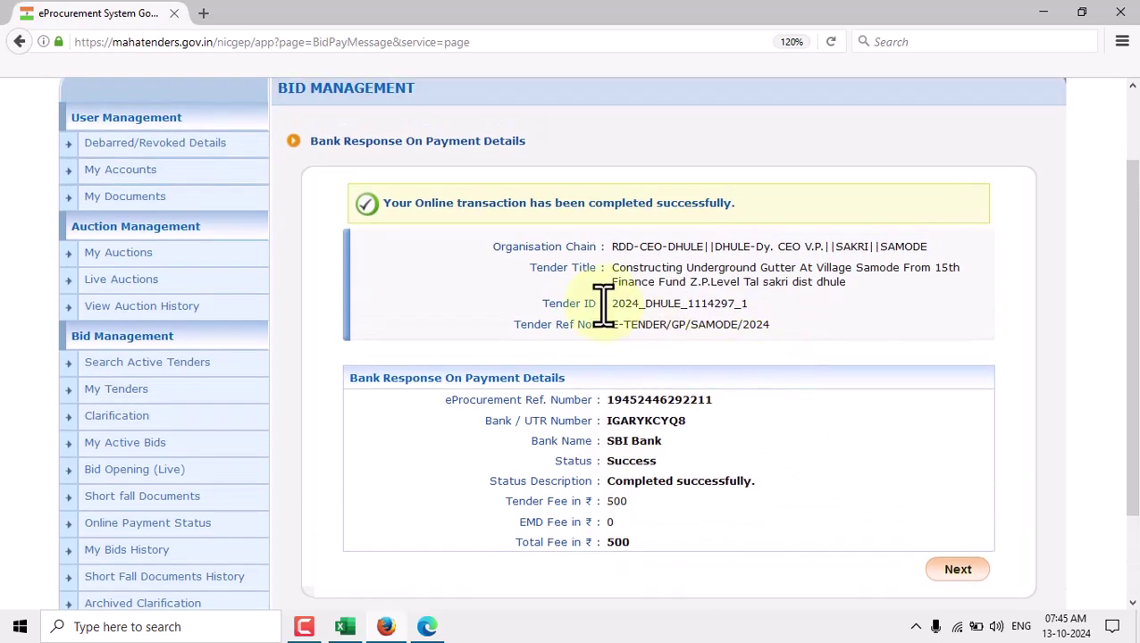
drag(614, 303, 765, 313)
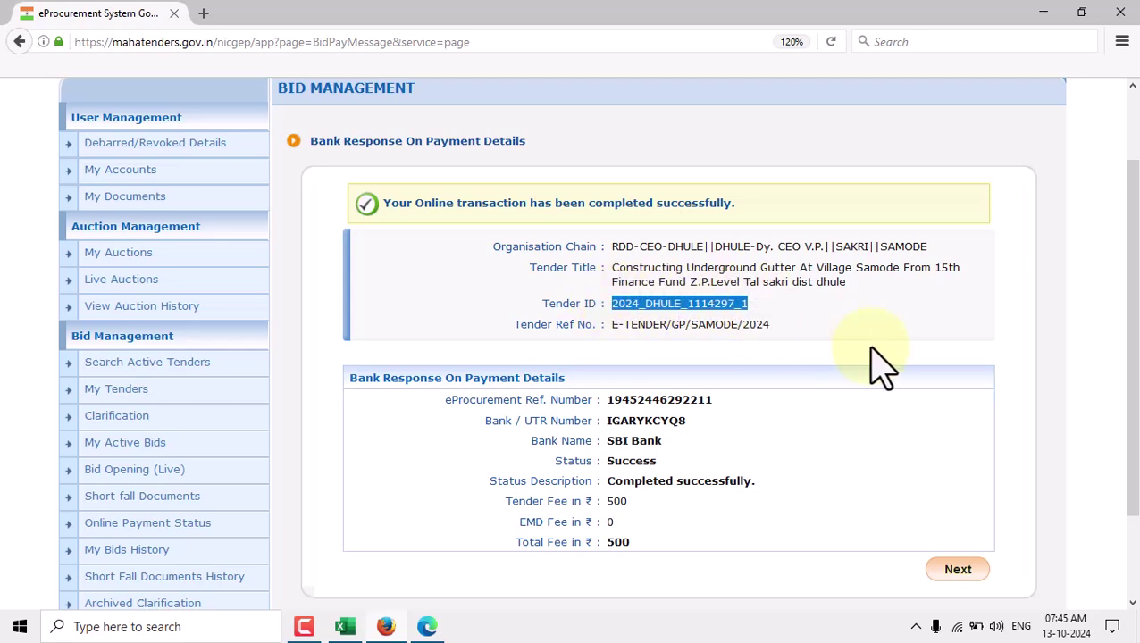
click(903, 442)
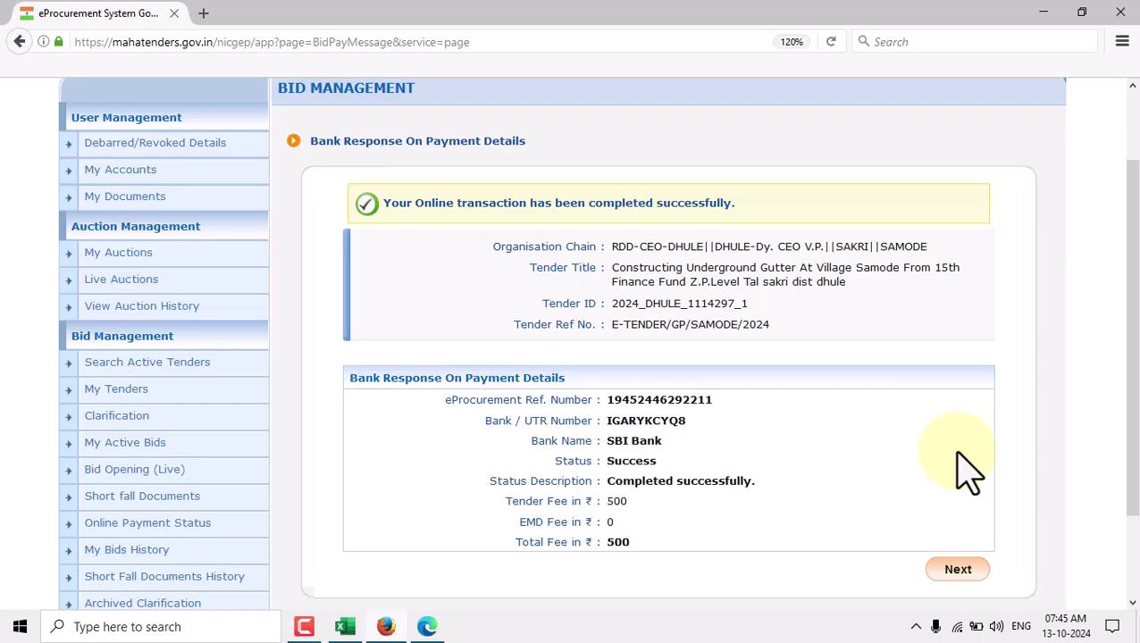
key(ctrl+p)
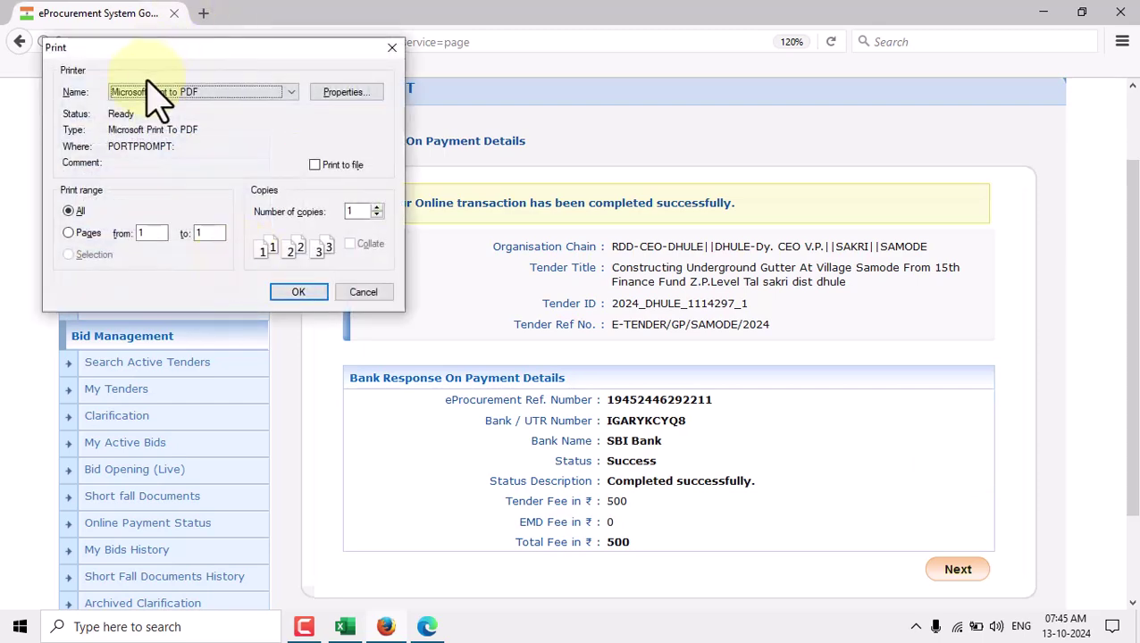
click(299, 293)
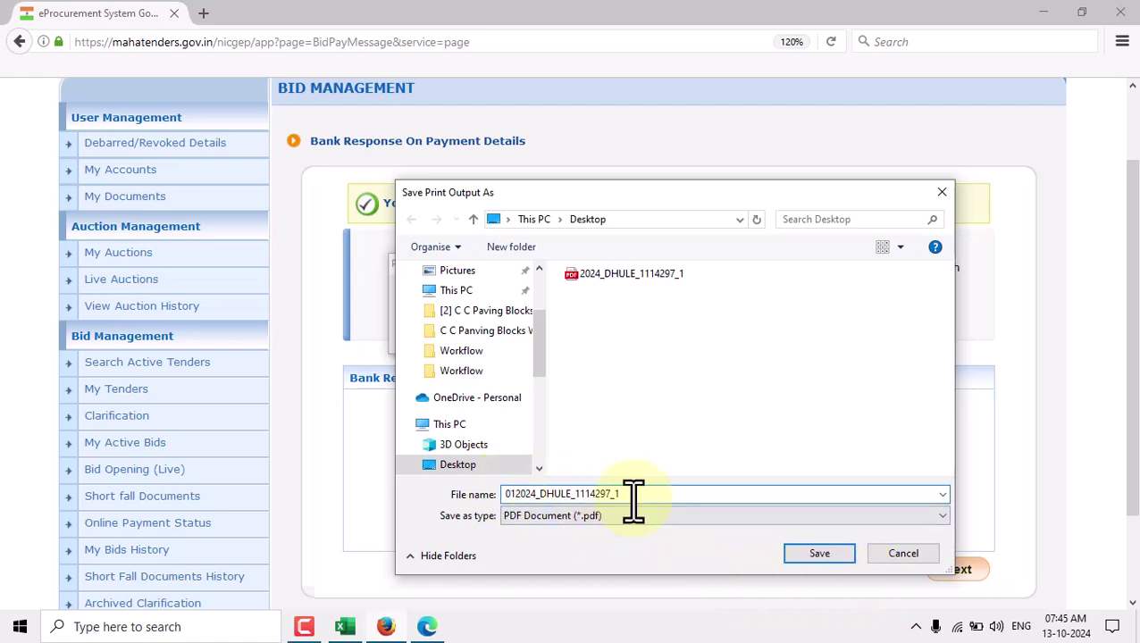
scroll(543, 358, up, 3)
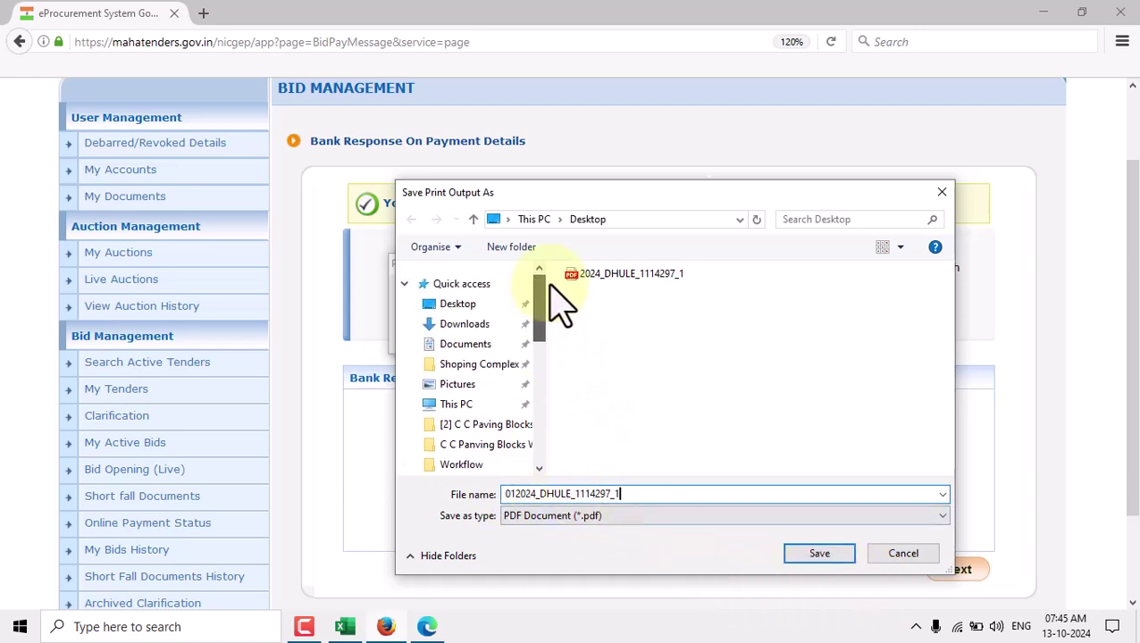
click(465, 304)
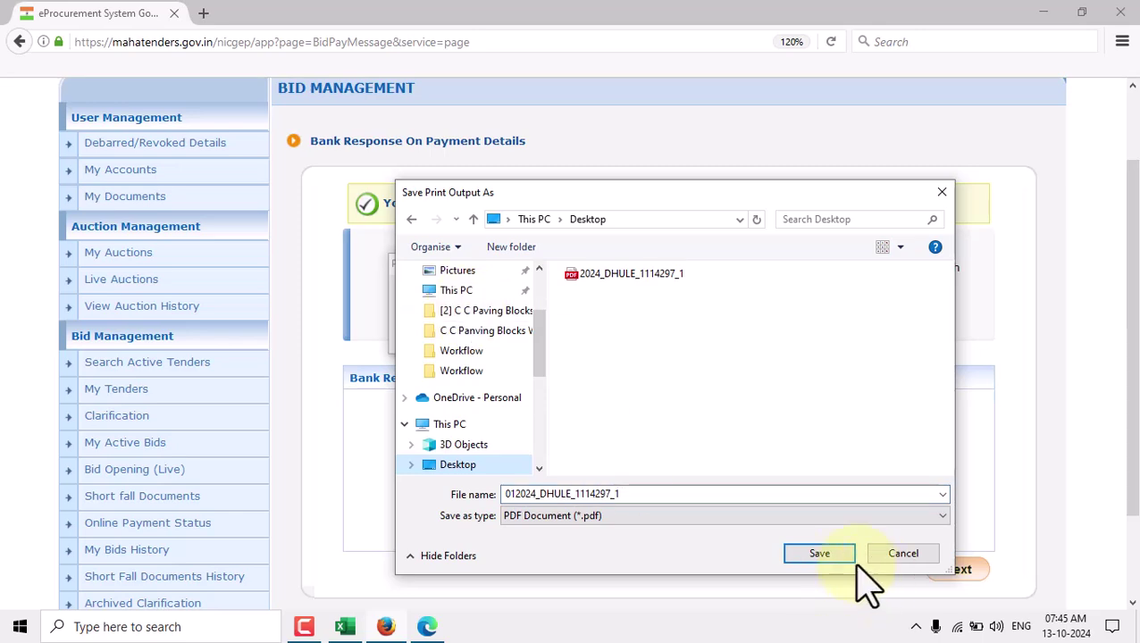
click(819, 553)
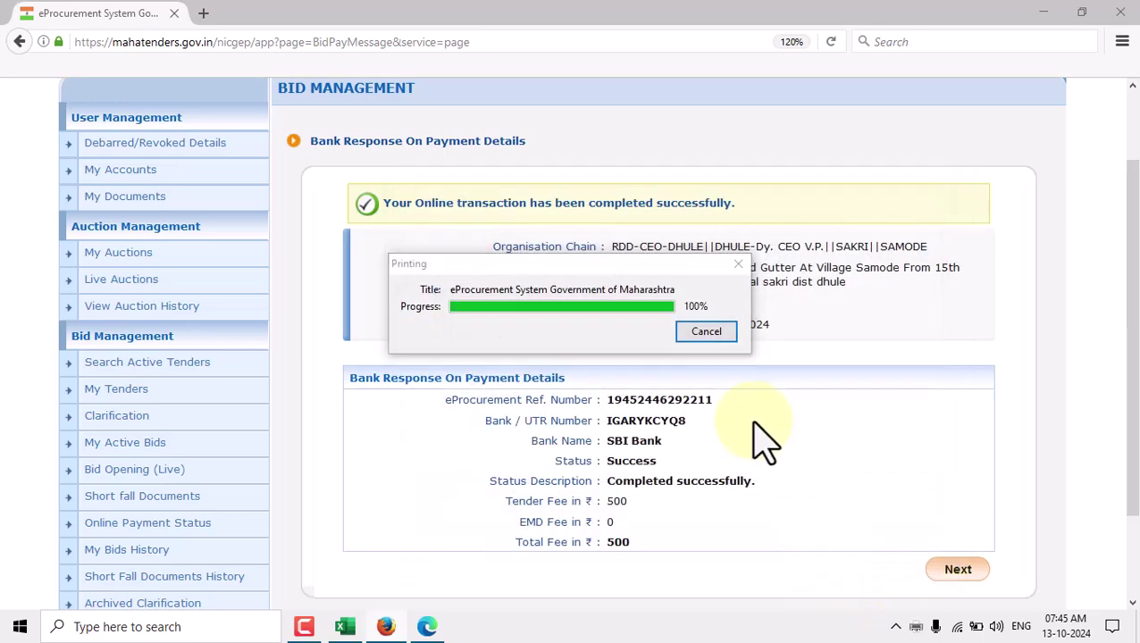
Step: Continue to the transaction message page and review the tender's bid process list and bid payment details
scroll(776, 476, down, 2)
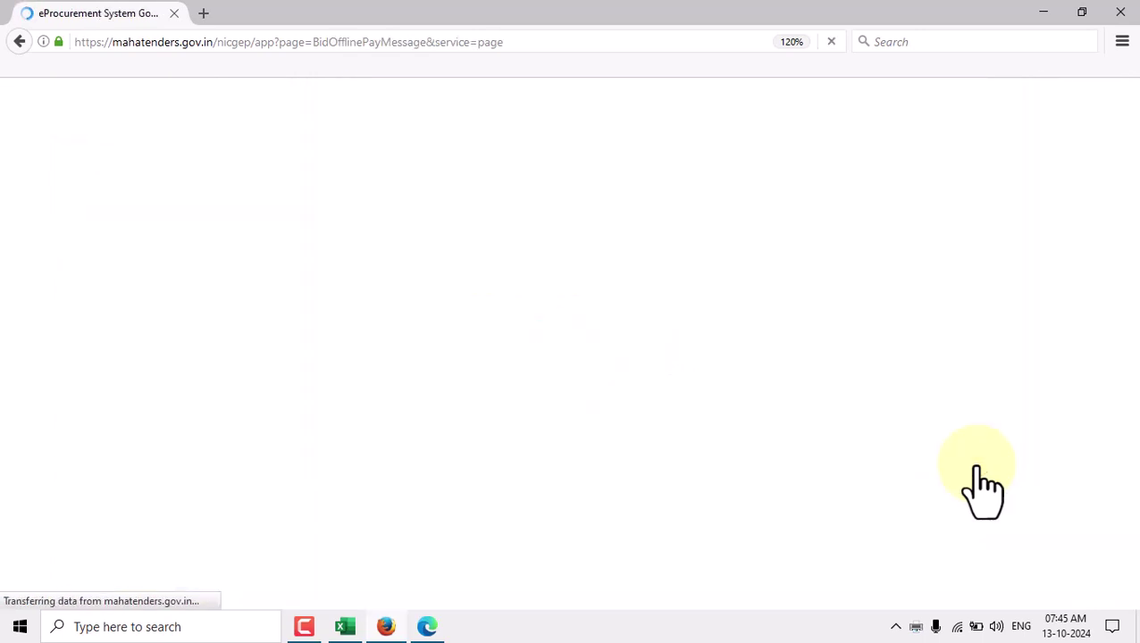
scroll(631, 325, down, 4)
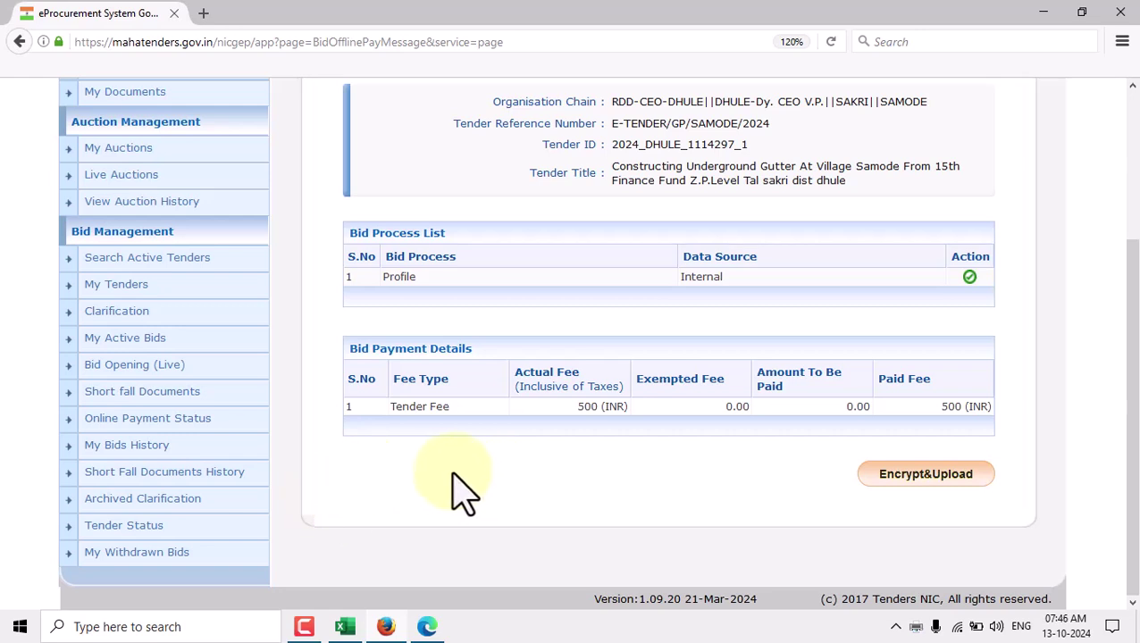
scroll(453, 495, up, 2)
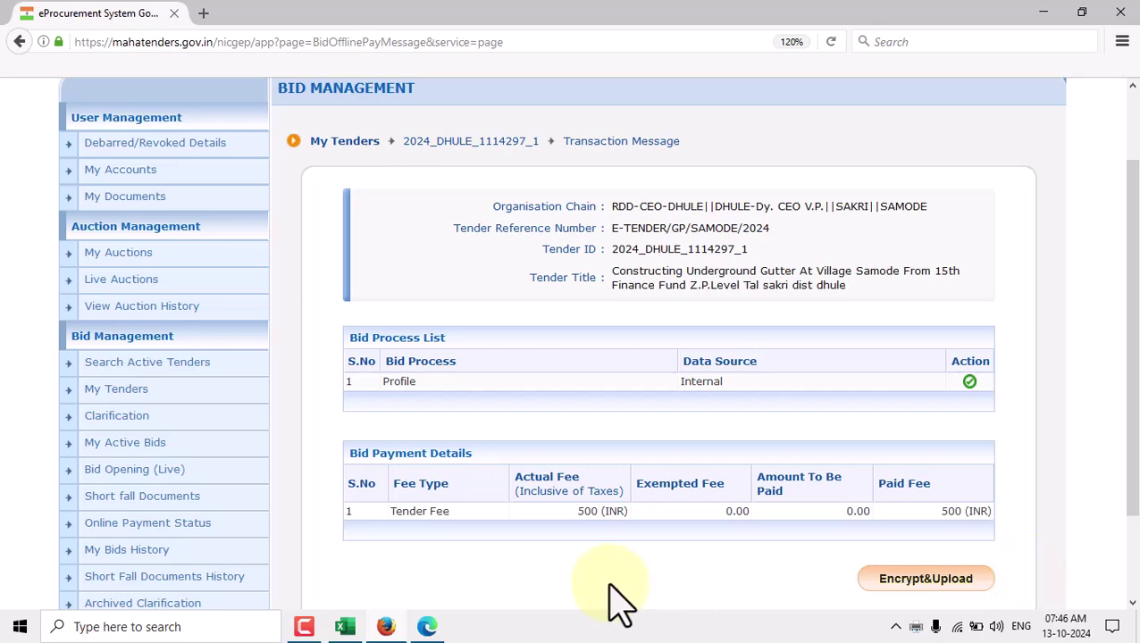
scroll(611, 594, up, 1)
scroll(681, 456, down, 3)
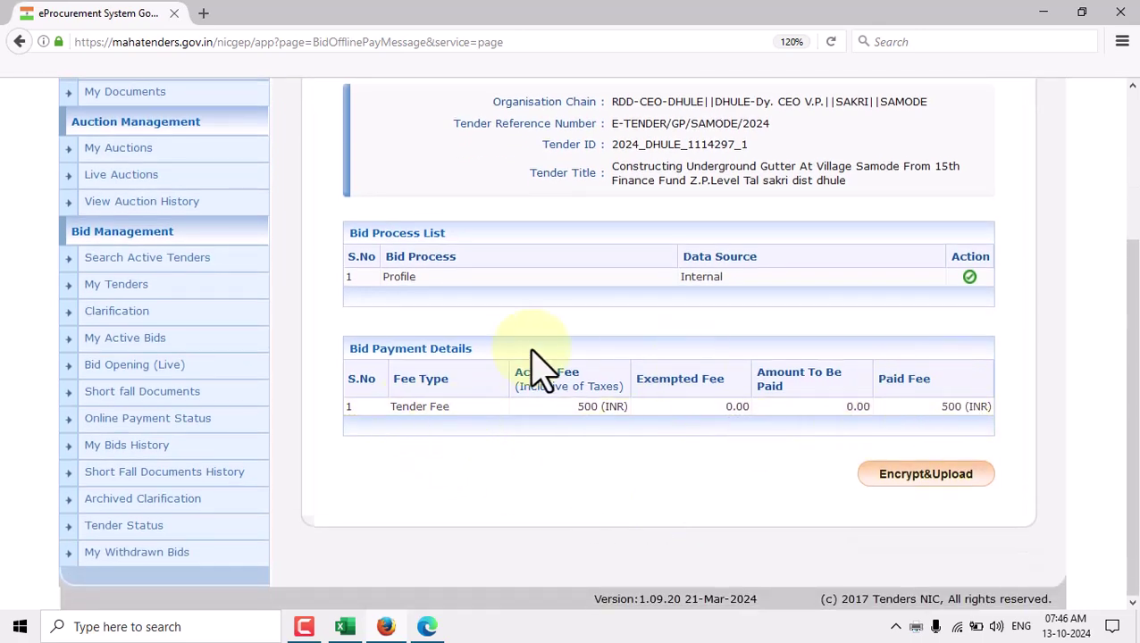
scroll(356, 453, up, 5)
scroll(594, 366, down, 3)
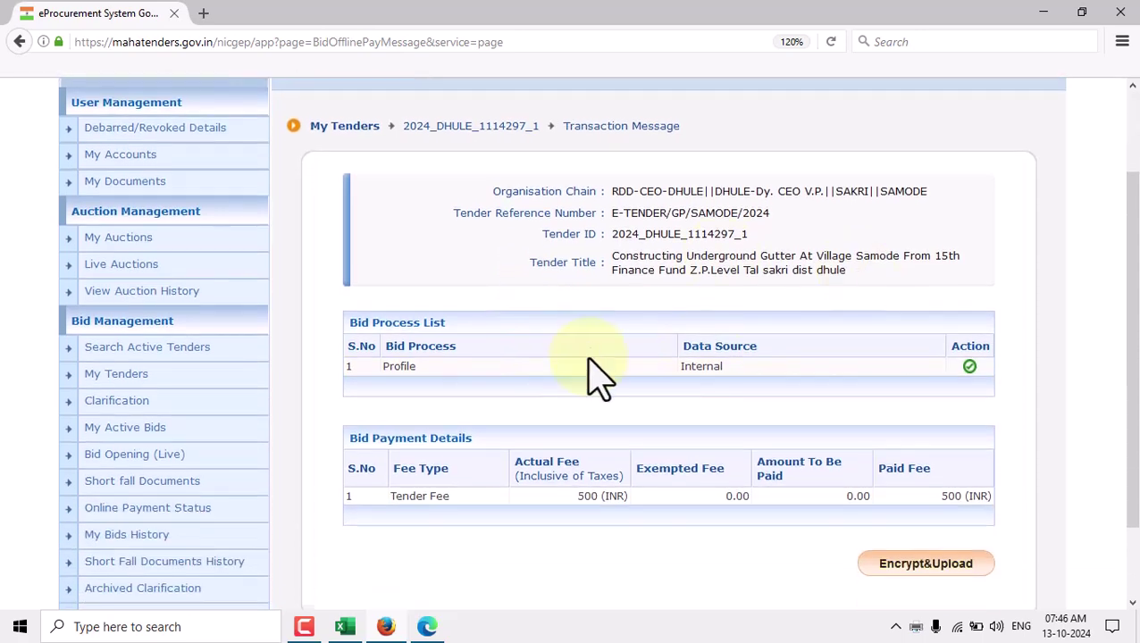
scroll(597, 420, down, 2)
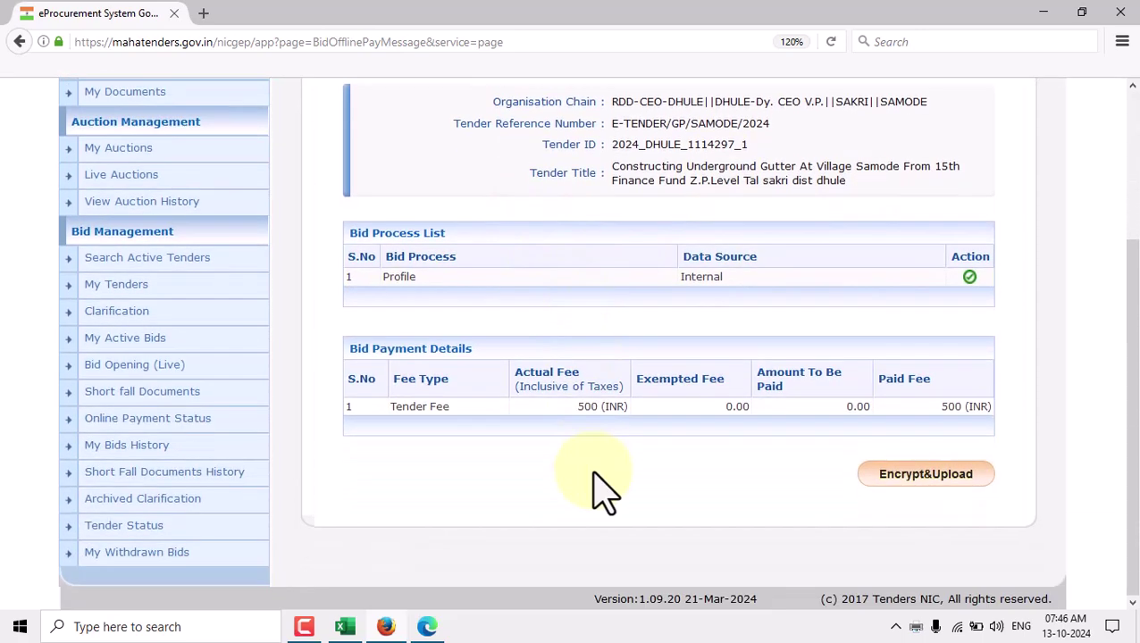
Step: Print the transaction message page to a PDF named 022024_DHULE_1114297_1 on the Desktop, using Microsoft Print to PDF
key(ctrl+p)
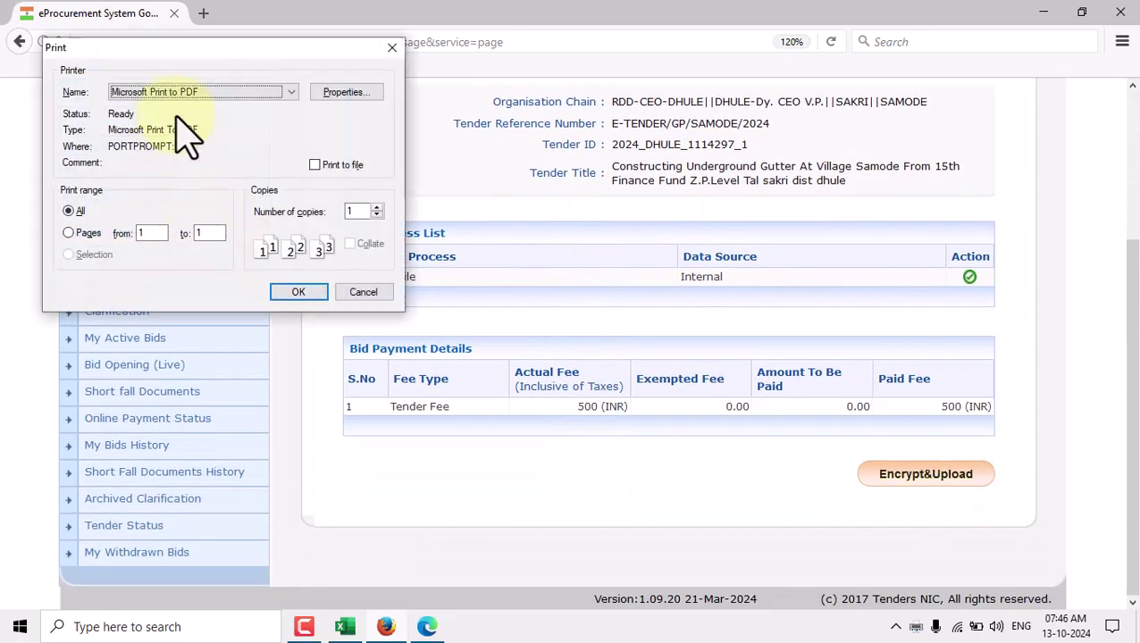
click(295, 293)
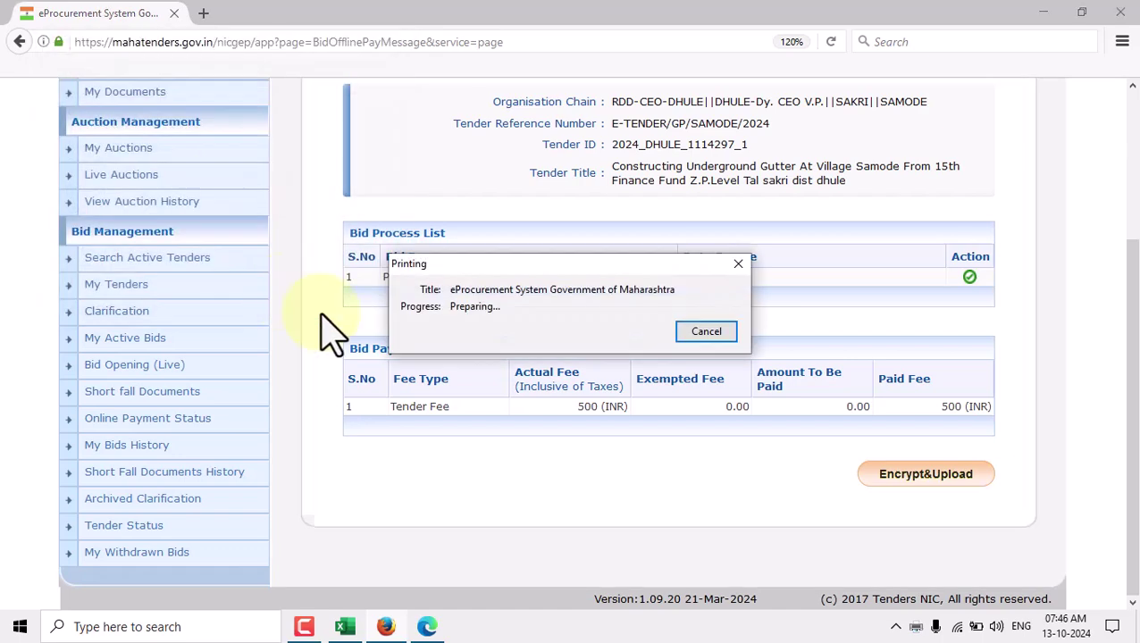
text(022024_DHULE_1114297_1)
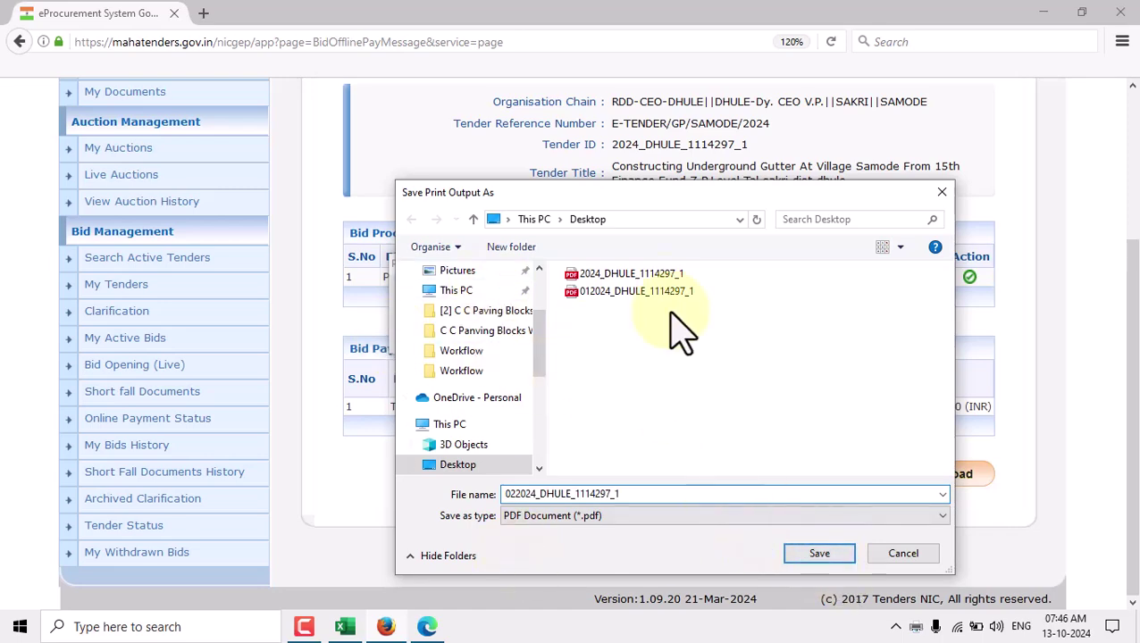
click(820, 554)
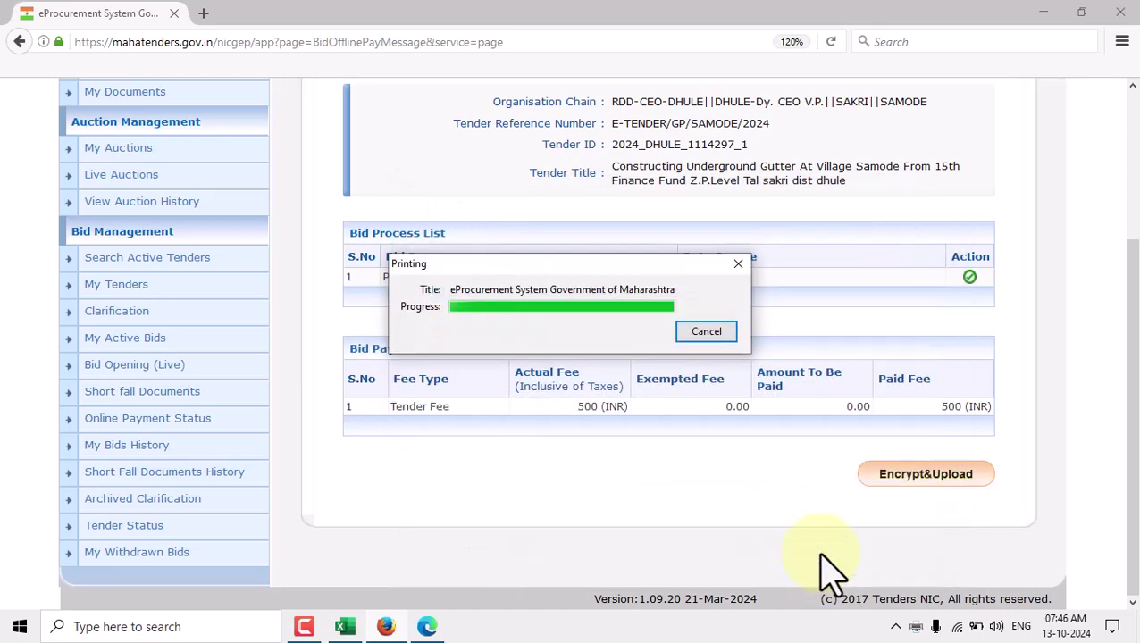
Step: Open the online payment status details and check the lists of tender fees and EMD fees yet to be processed
scroll(732, 375, up, 4)
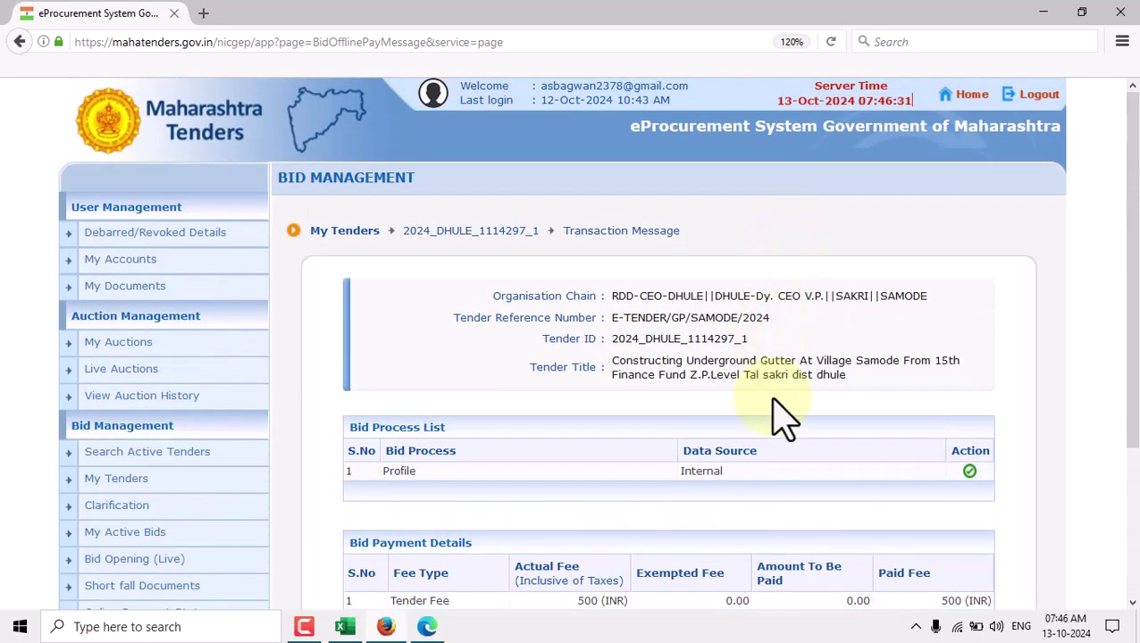
scroll(768, 419, down, 3)
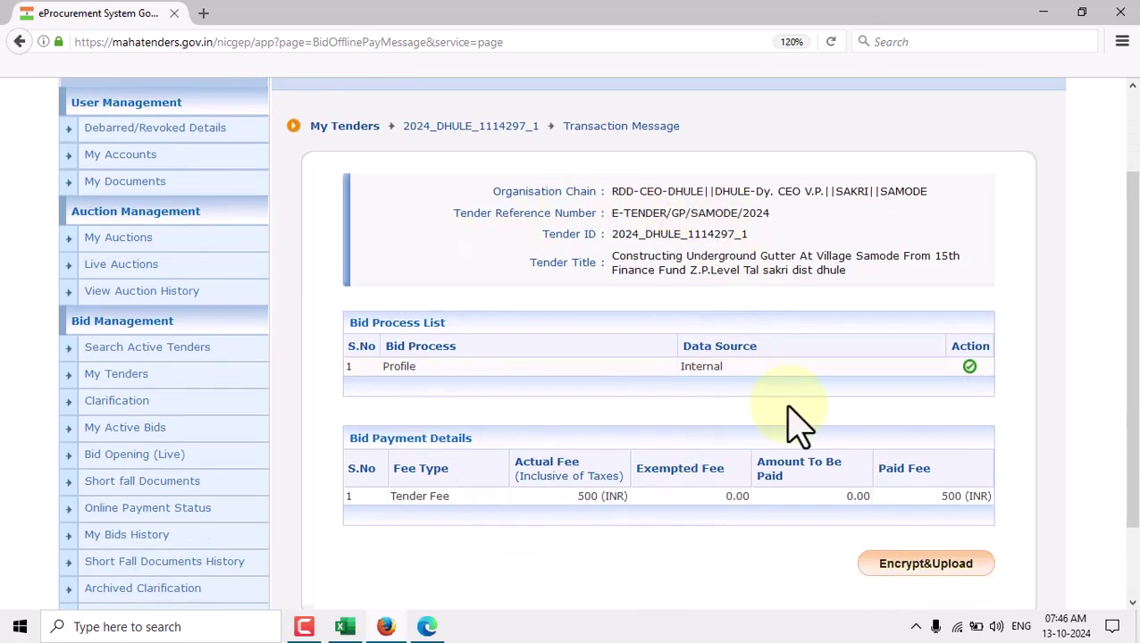
scroll(768, 429, down, 3)
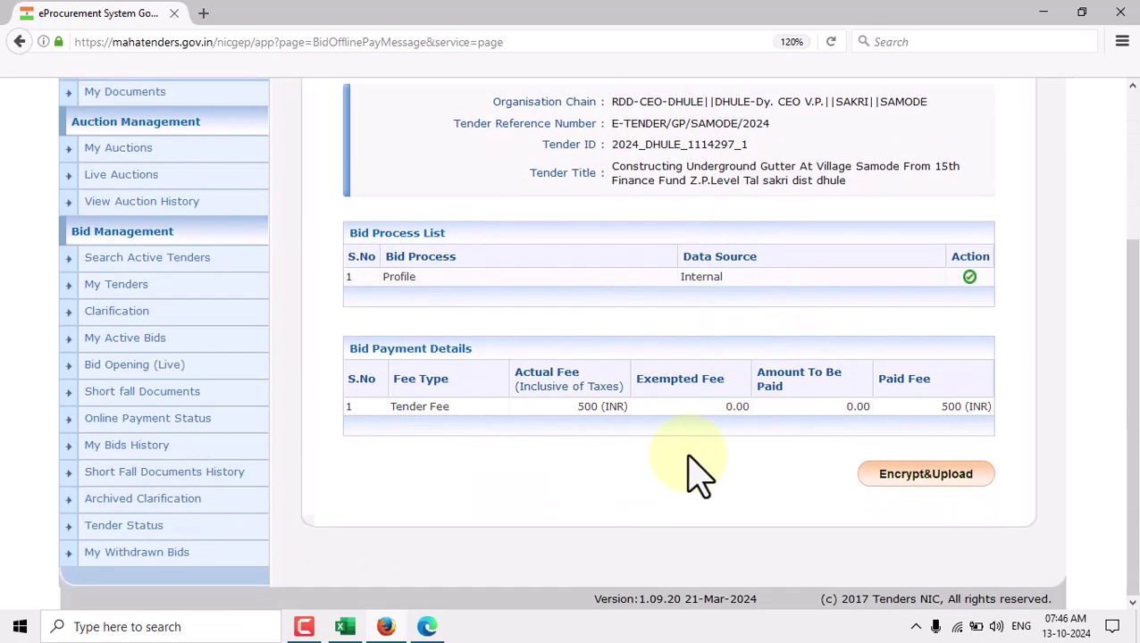
scroll(699, 471, up, 3)
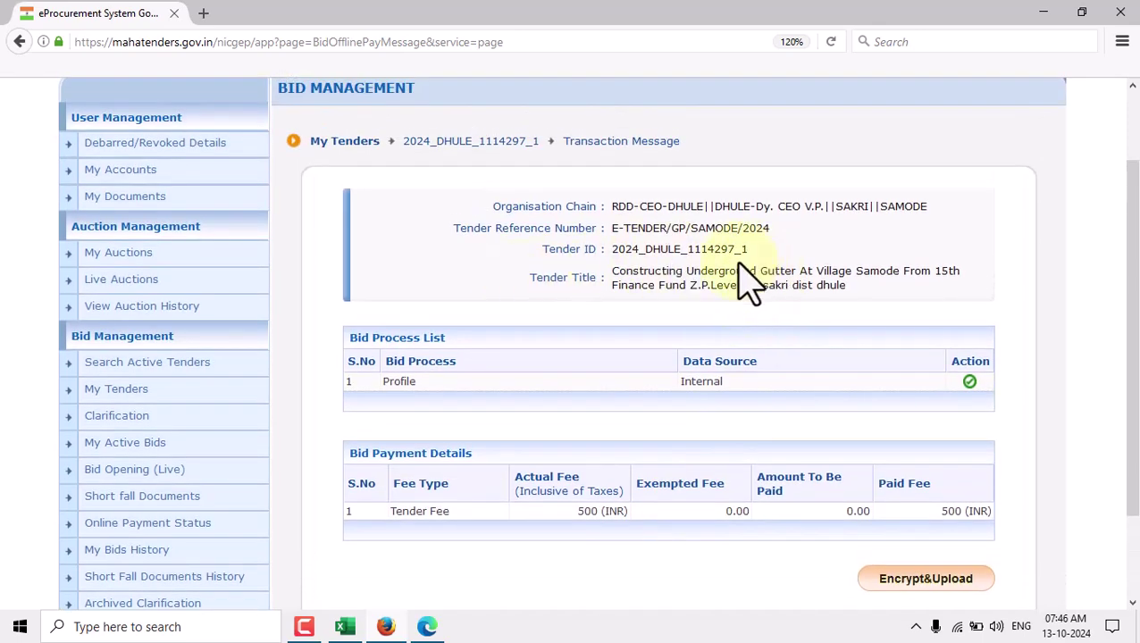
scroll(201, 518, down, 3)
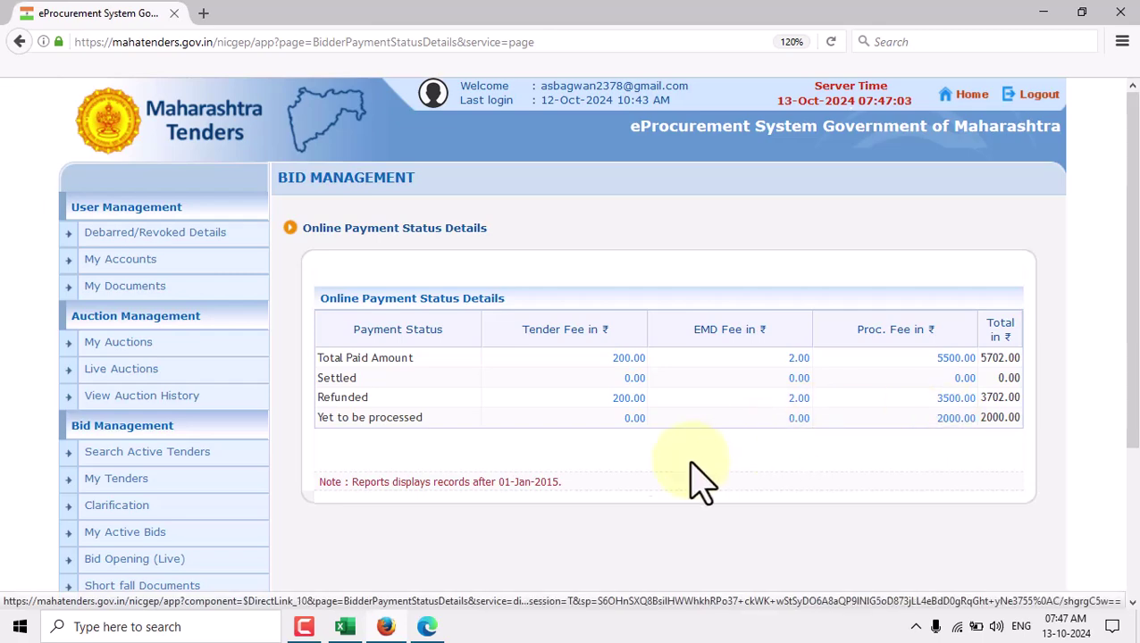
click(635, 418)
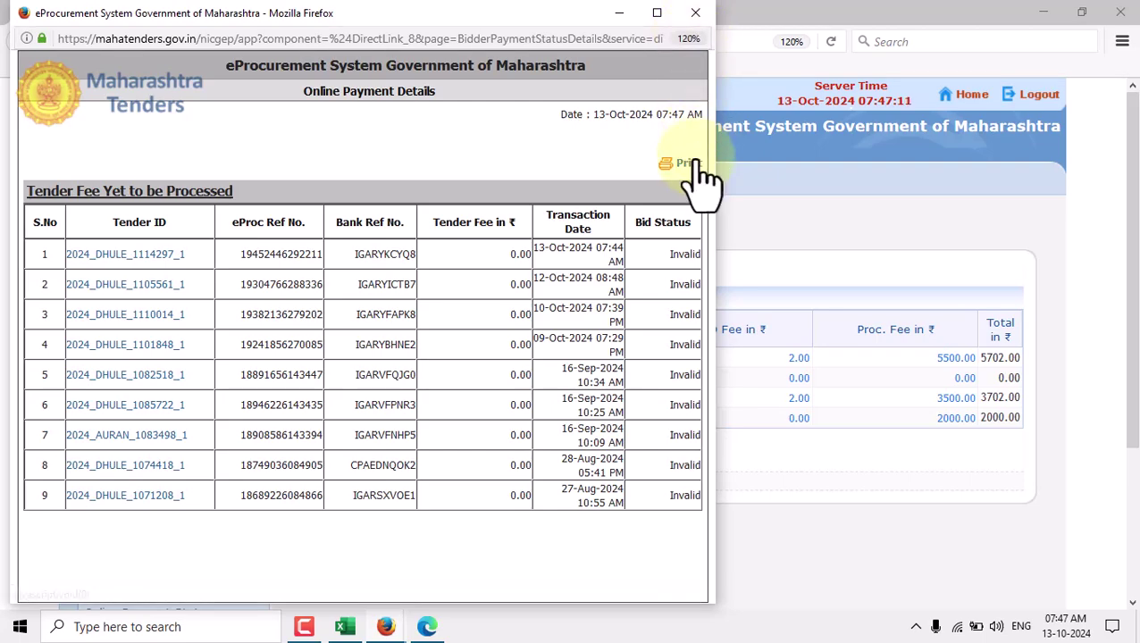
click(695, 12)
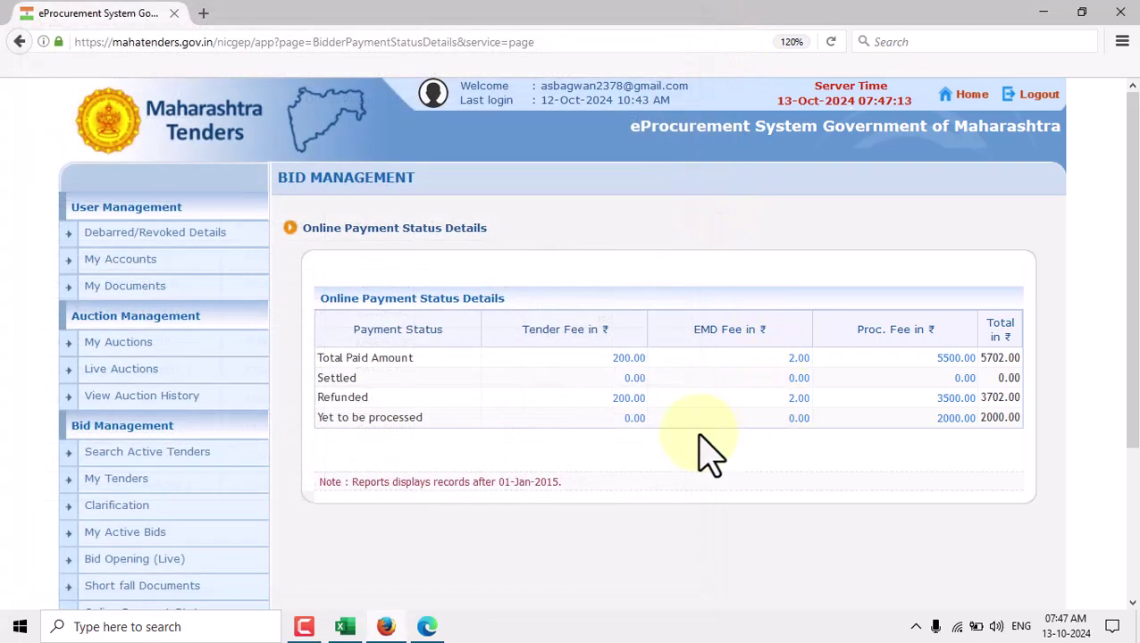
click(799, 419)
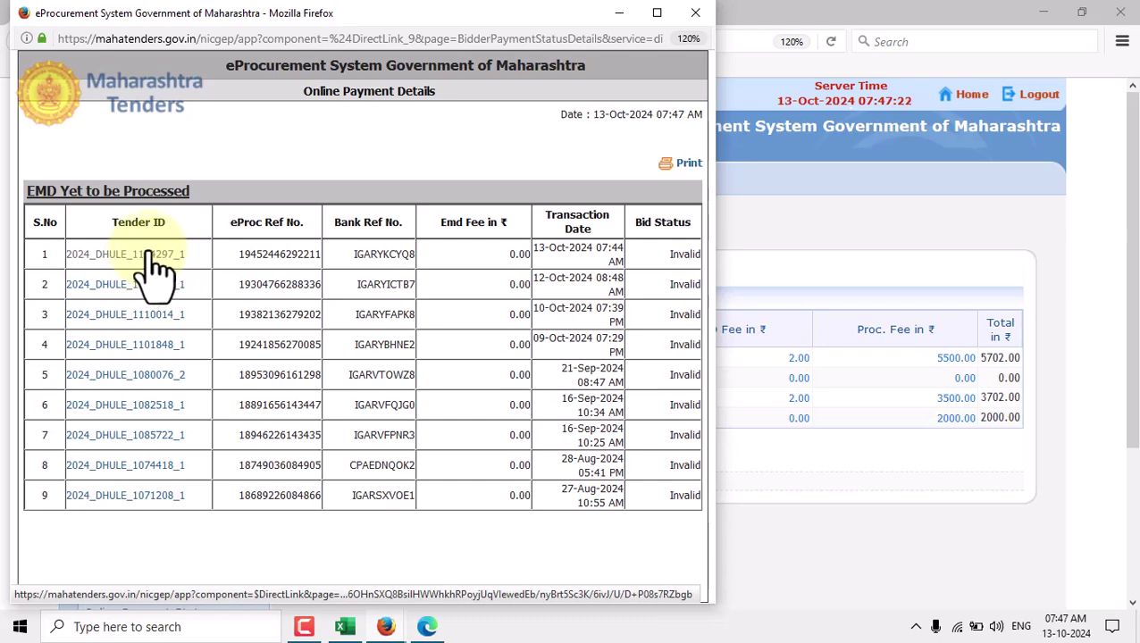
click(695, 12)
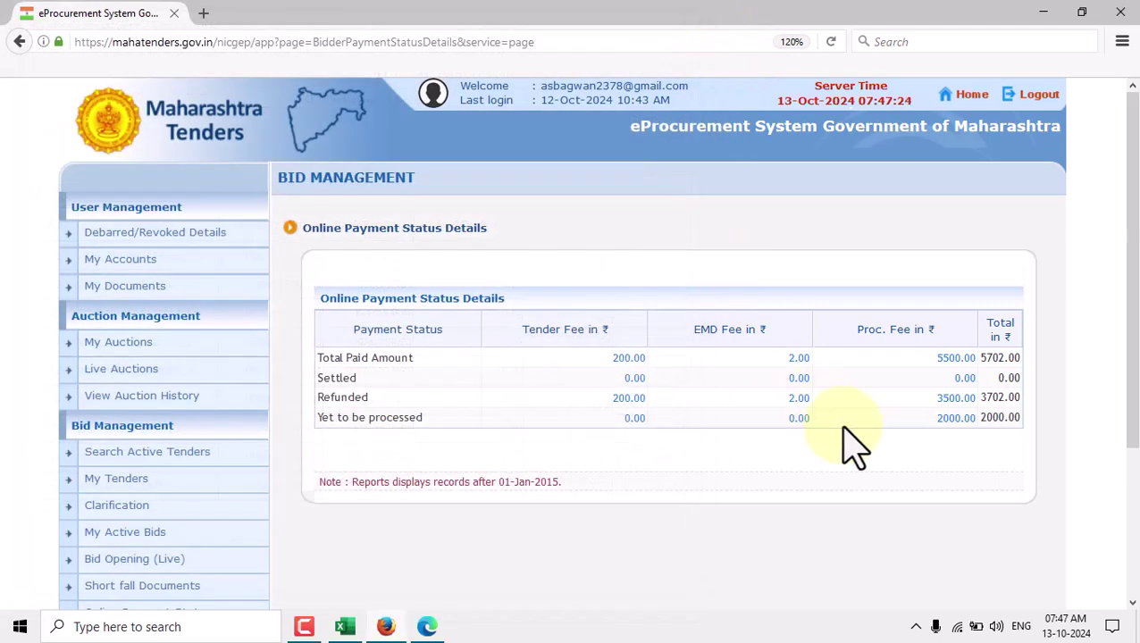
Step: From the processing fees yet to be processed, open tender 2024_DHULE_1114297_1's refund/settlement report full screen and examine its bidder payment details
click(953, 420)
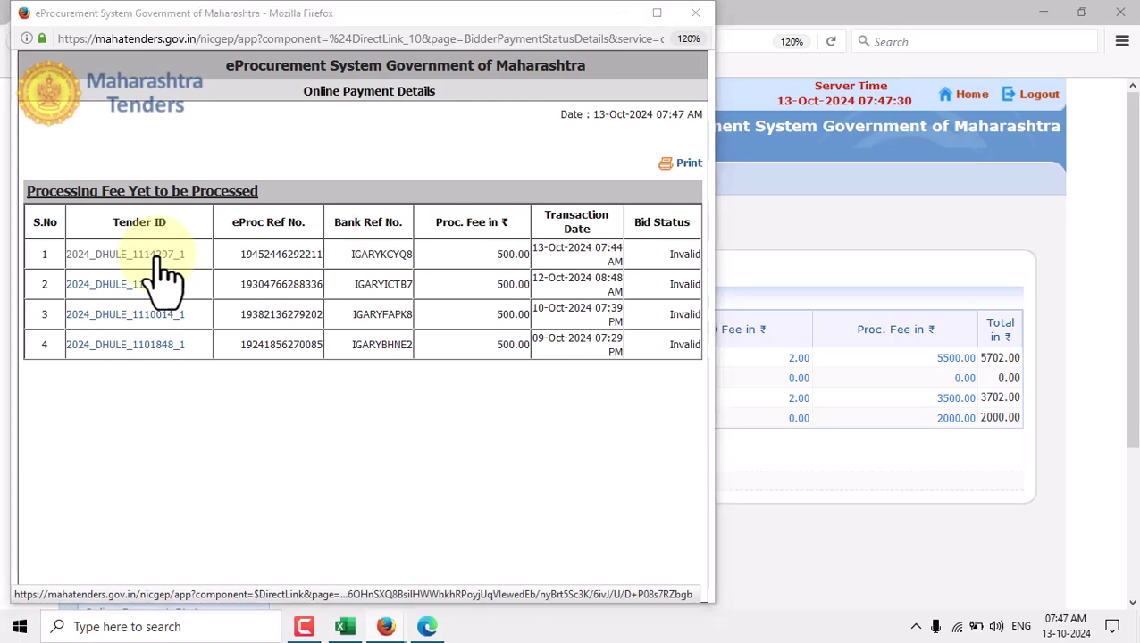
click(161, 257)
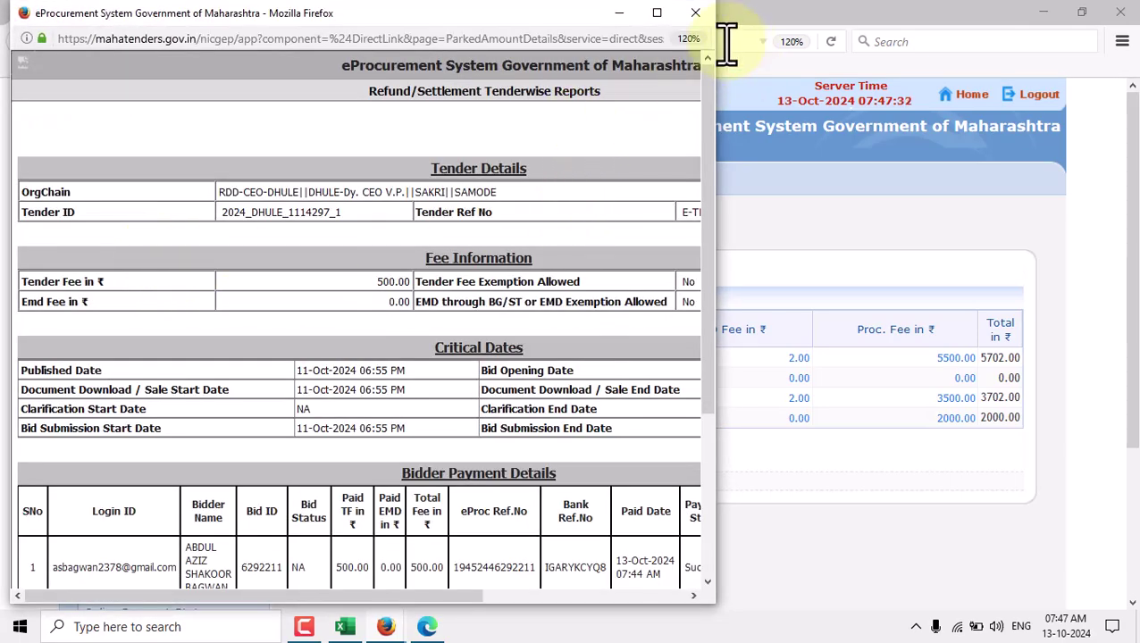
click(657, 13)
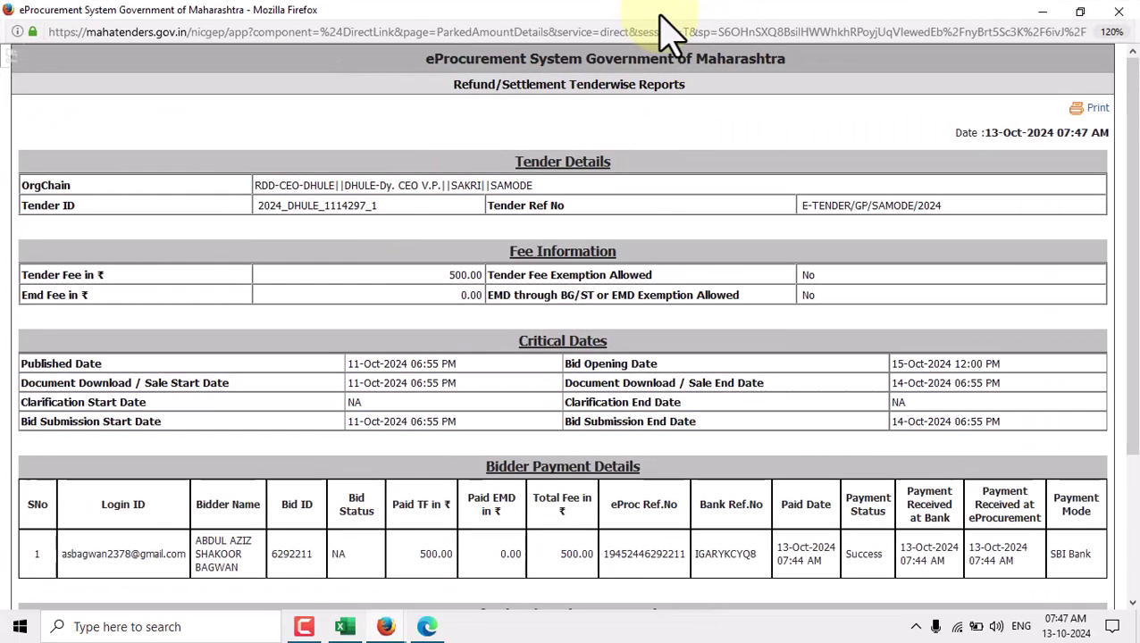
scroll(840, 318, down, 2)
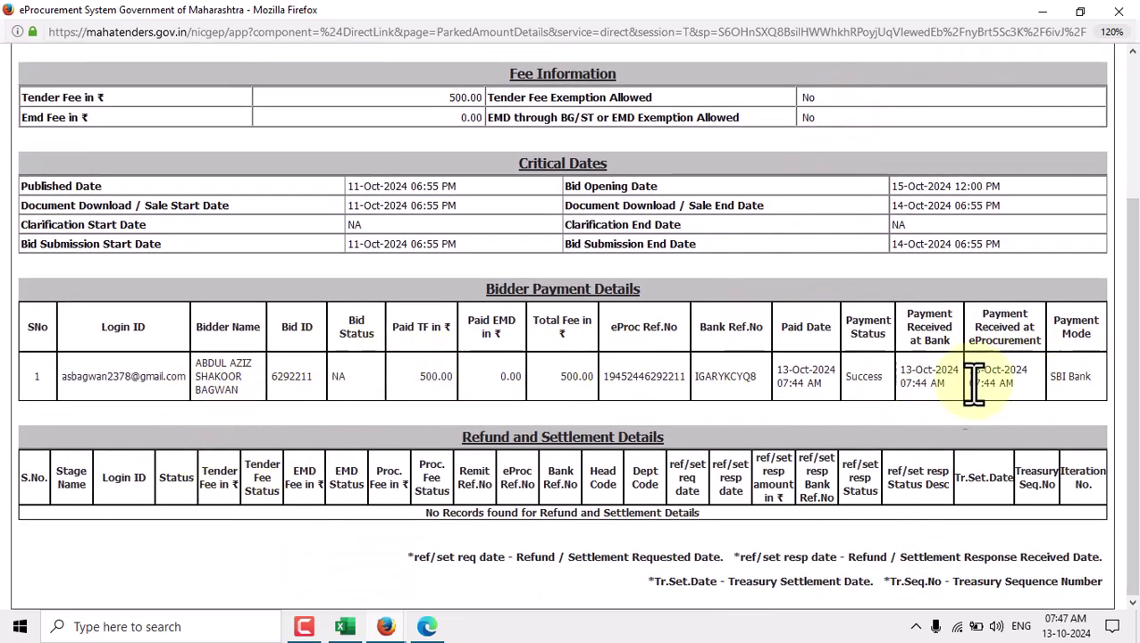
Step: Review the refund/settlement report's organisation chain, tender ID, fee information, critical dates and bidder payment details
scroll(344, 384, up, 2)
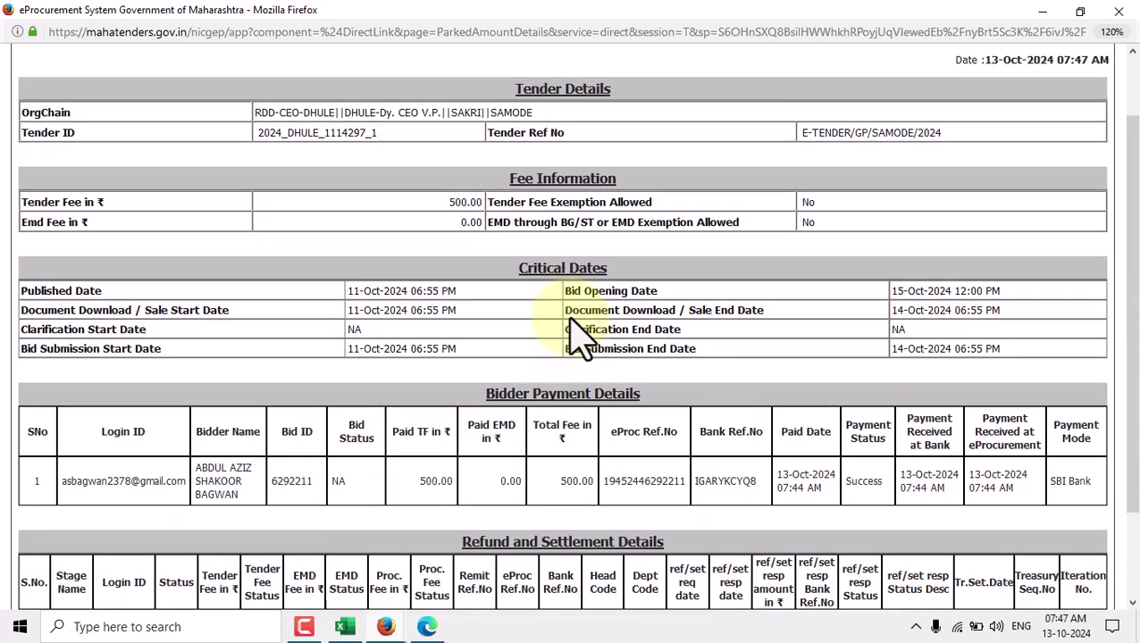
scroll(381, 183, up, 1)
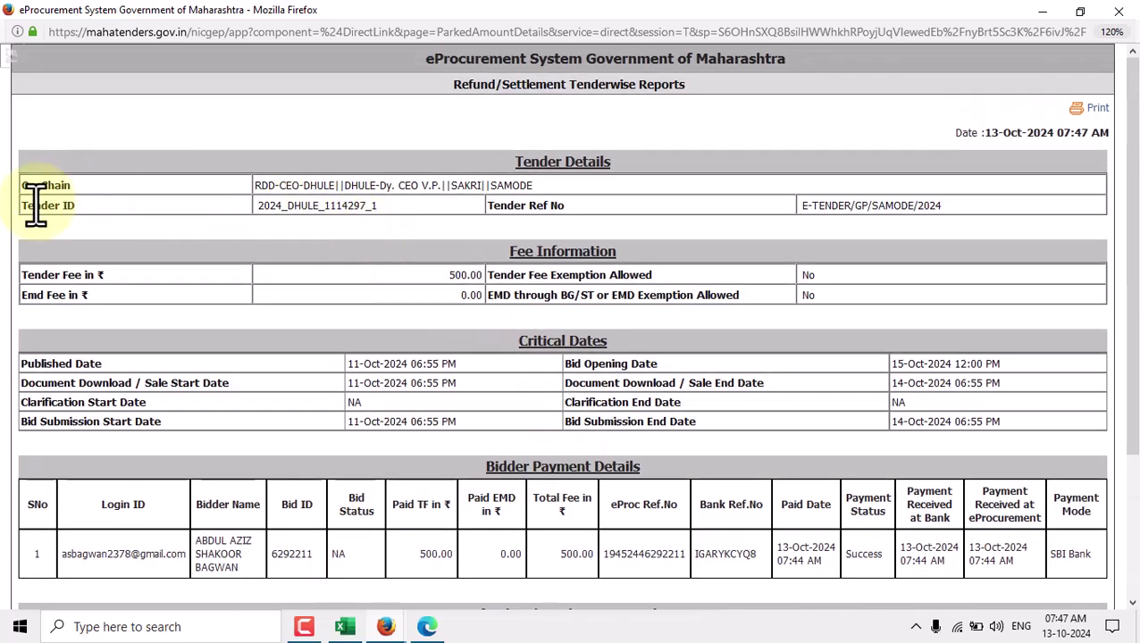
drag(255, 184, 534, 187)
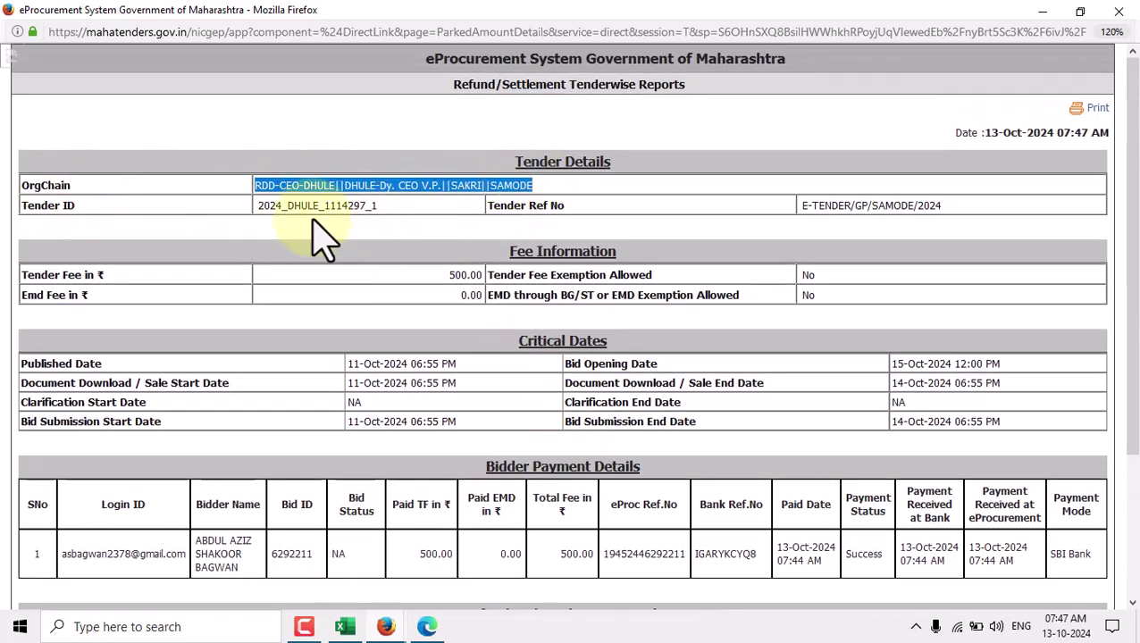
click(143, 211)
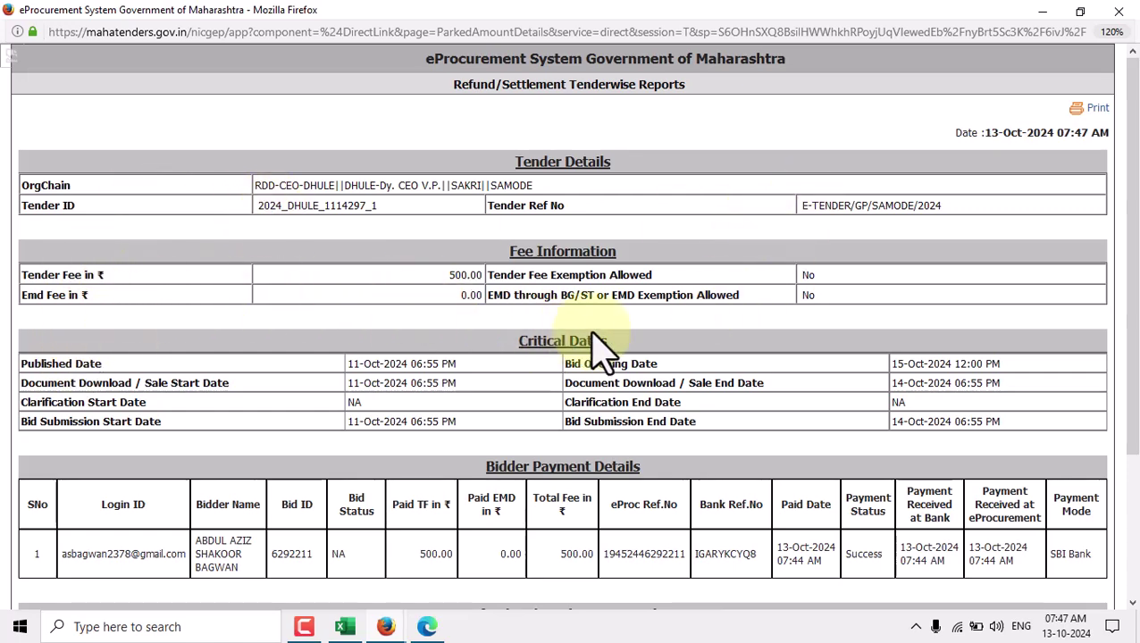
scroll(590, 343, down, 2)
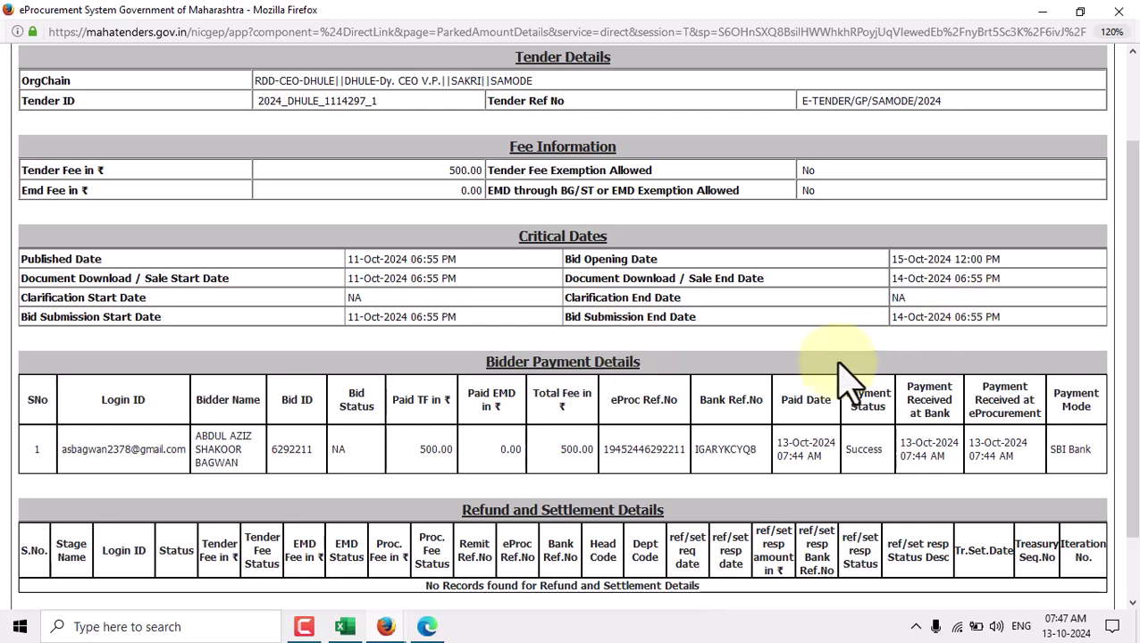
scroll(865, 376, down, 1)
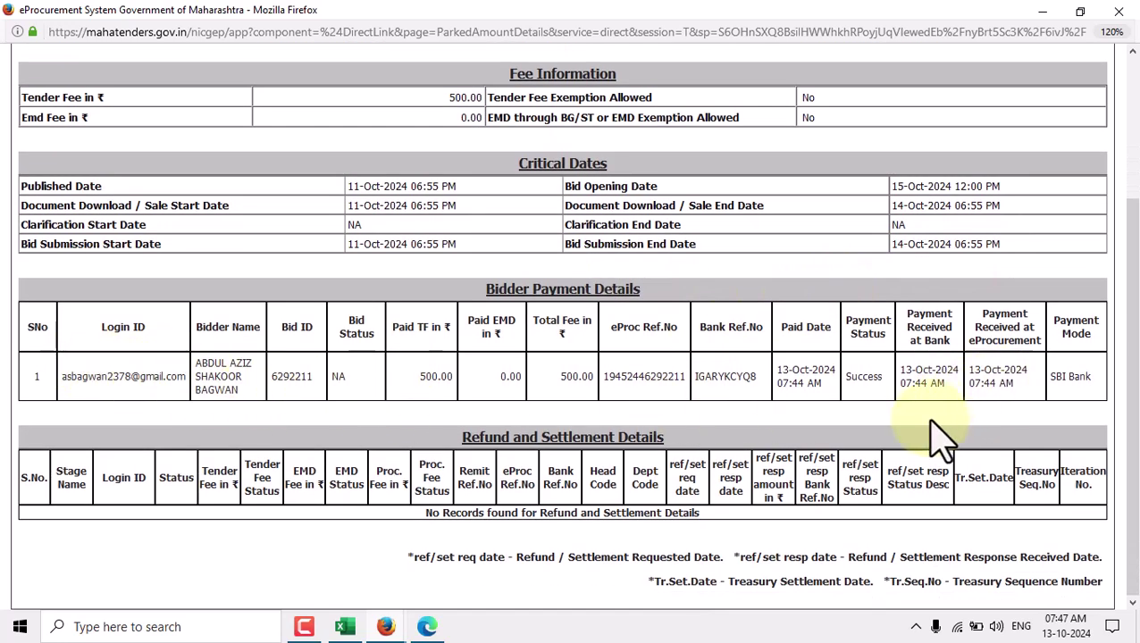
scroll(945, 376, up, 3)
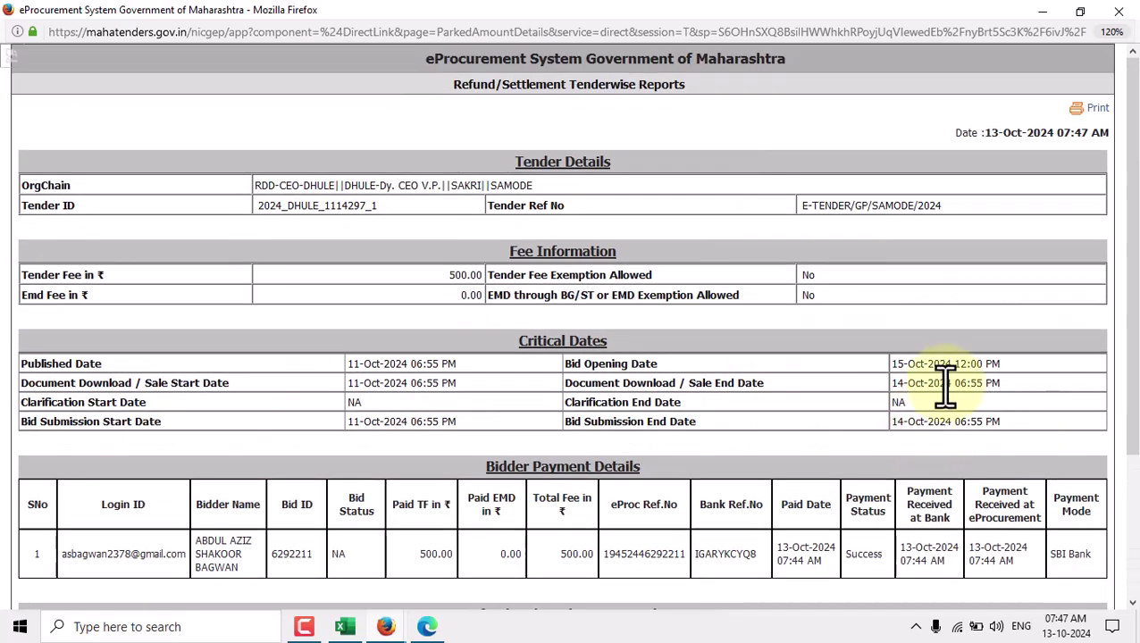
Step: Print the refund/settlement report to a PDF named 032024_DHULE_1114297_1 on the Desktop with Microsoft Print to PDF, and close both report windows
click(1097, 108)
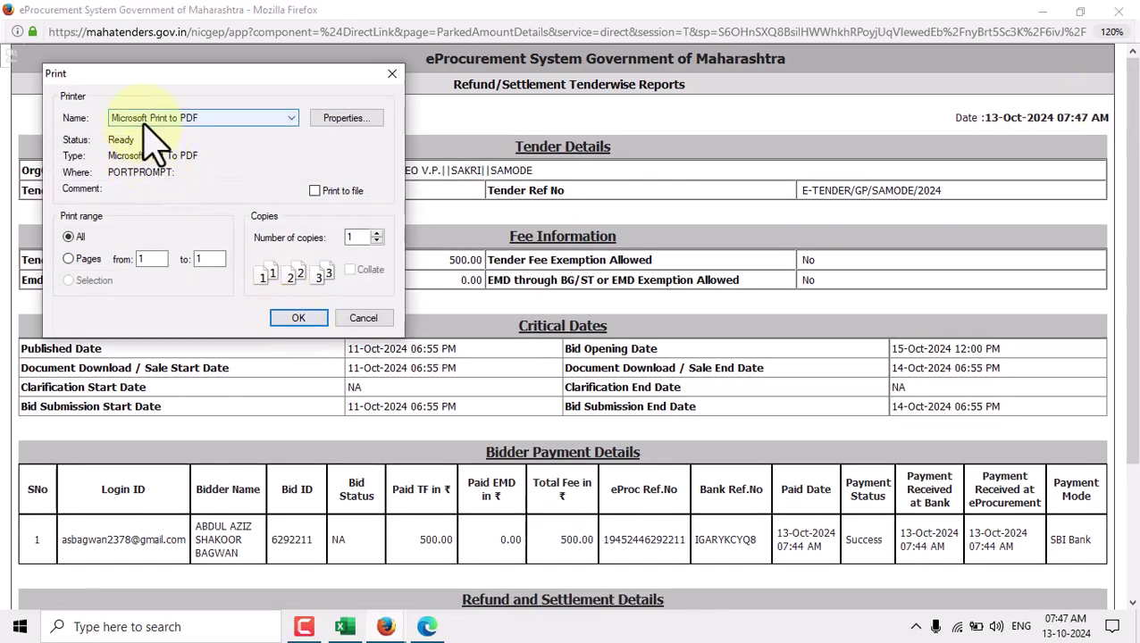
click(299, 319)
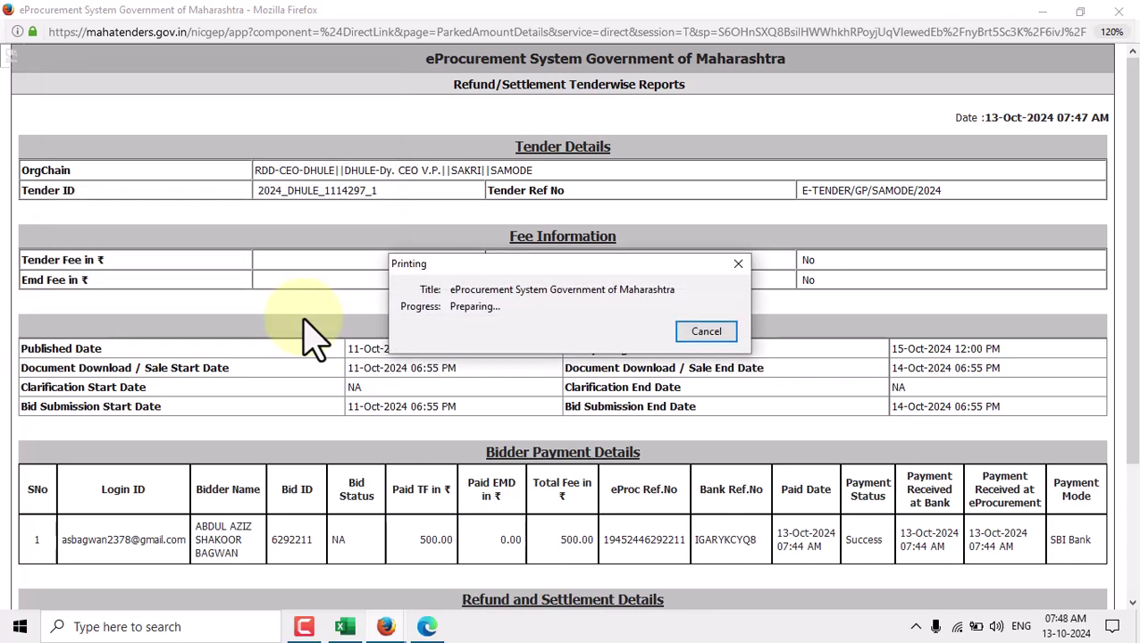
text(032024_DHULE_1114297_1)
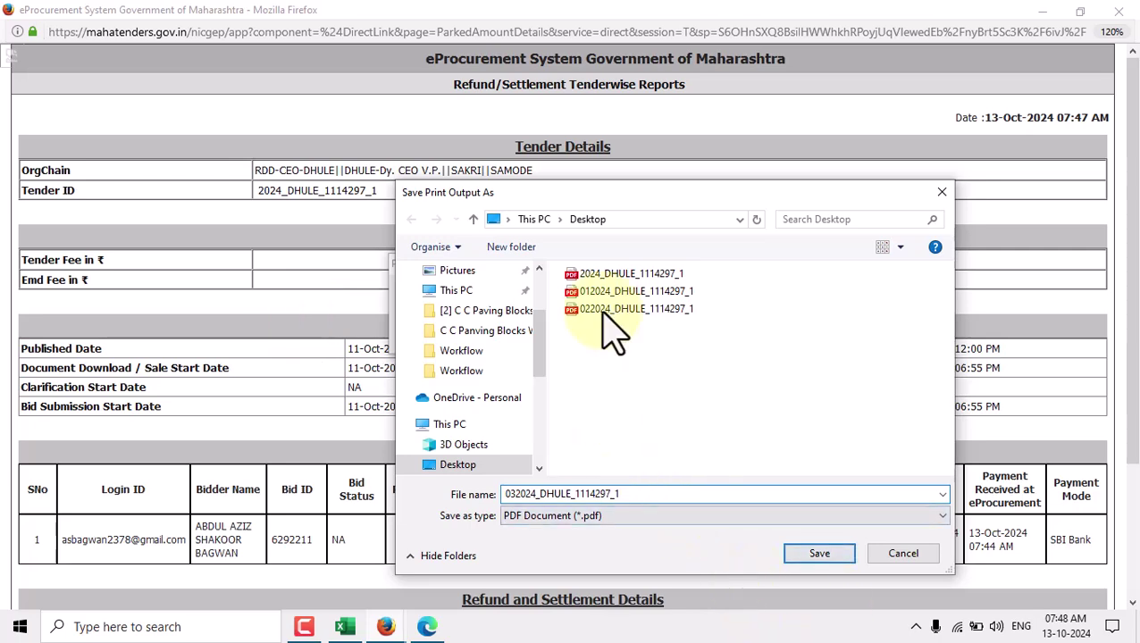
click(829, 559)
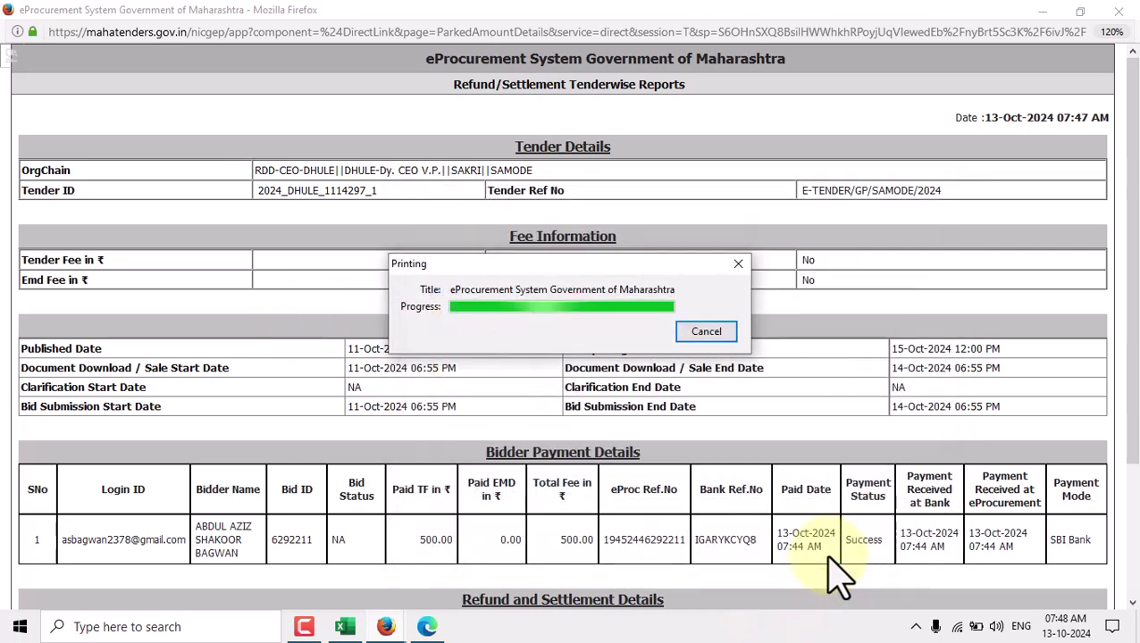
click(1118, 11)
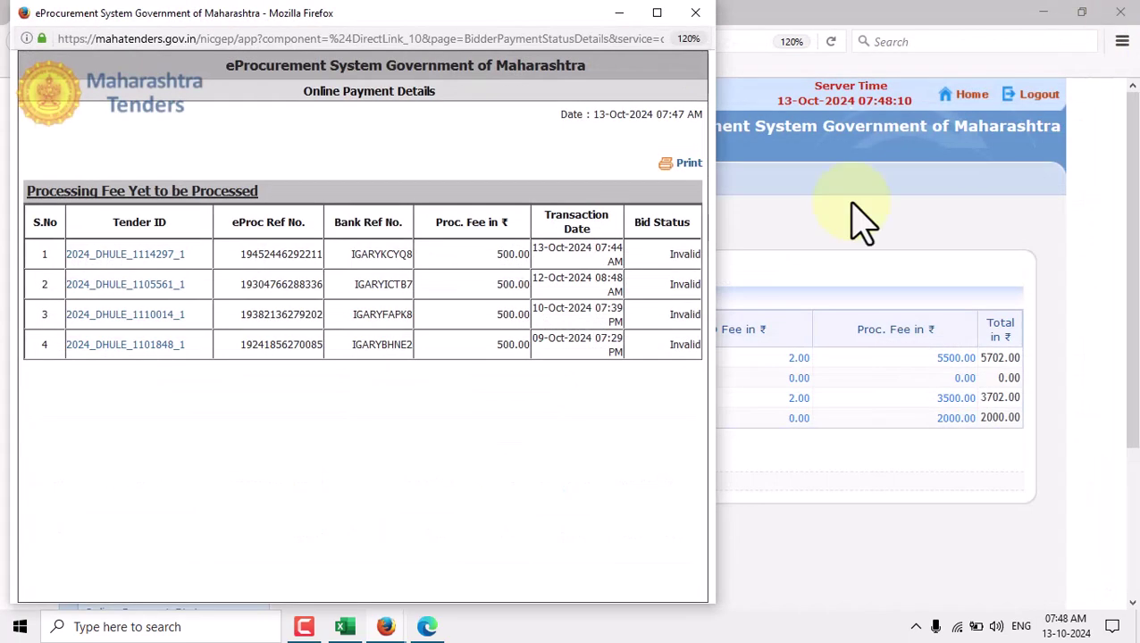
click(695, 13)
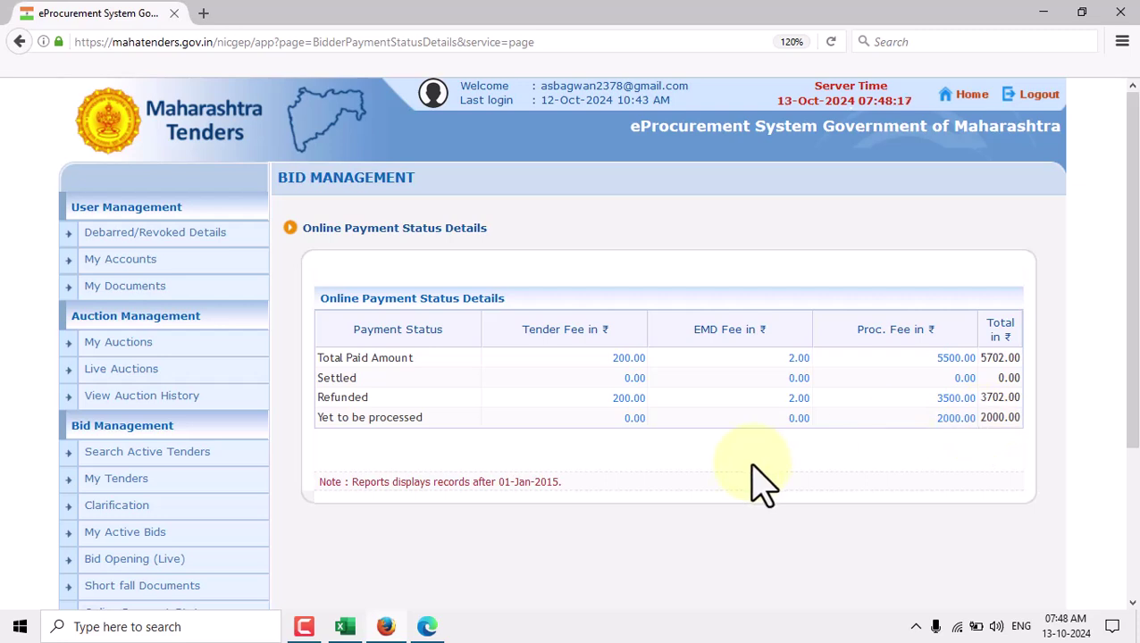
Step: Open the saved 012024_DHULE_1114297_1 PDF from the desktop, fit it to width and check the bank response on payment details
key(super+d)
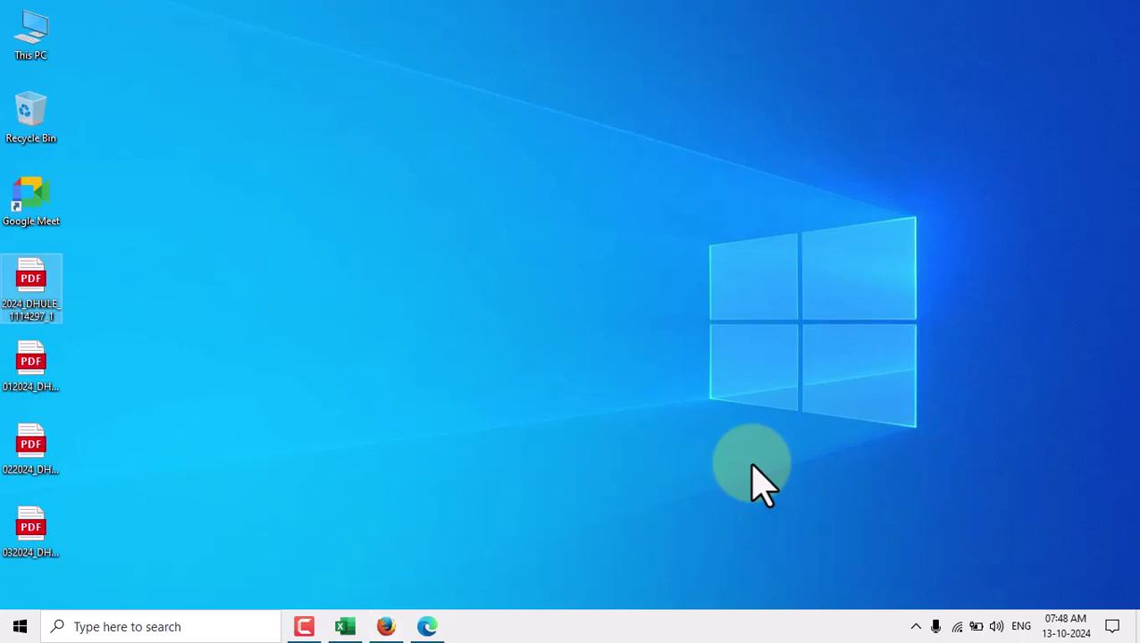
double_click(36, 374)
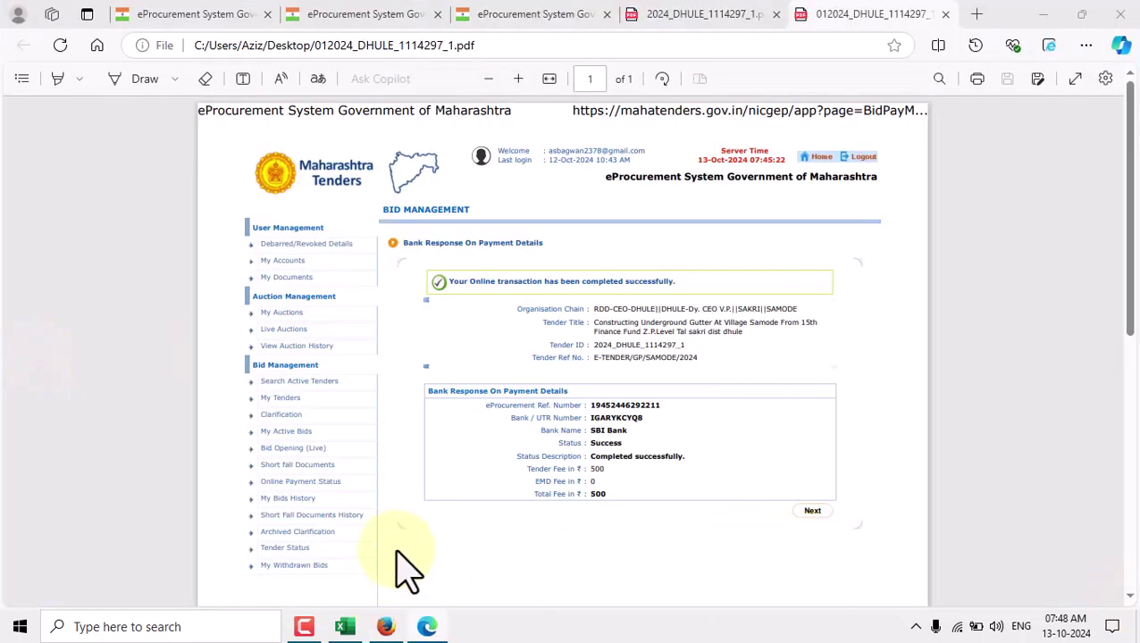
click(549, 80)
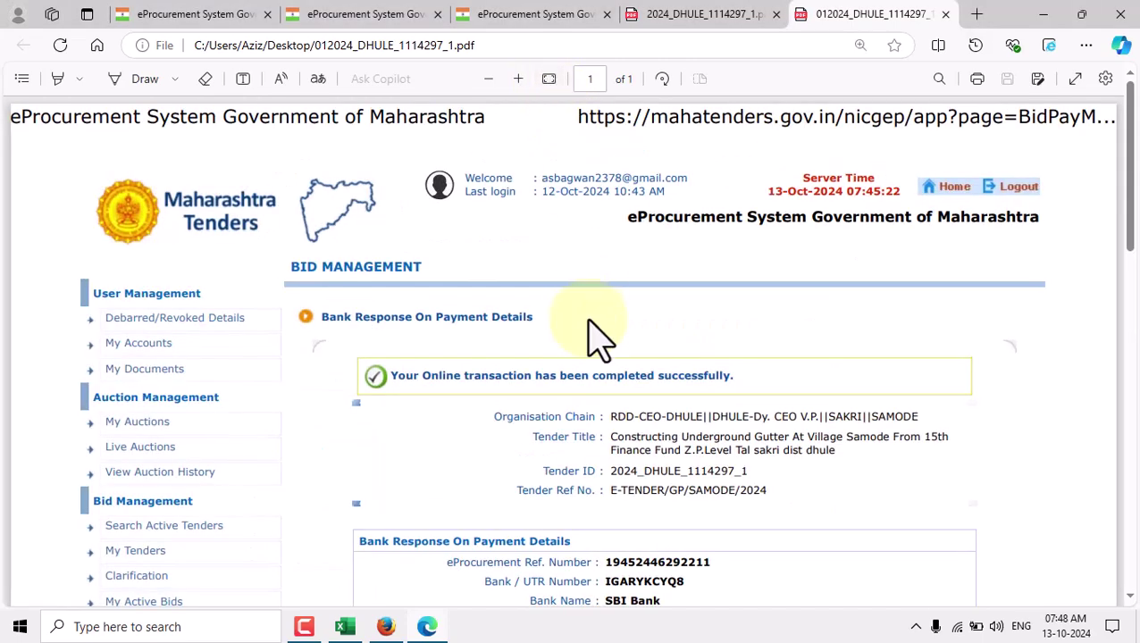
scroll(598, 339, down, 3)
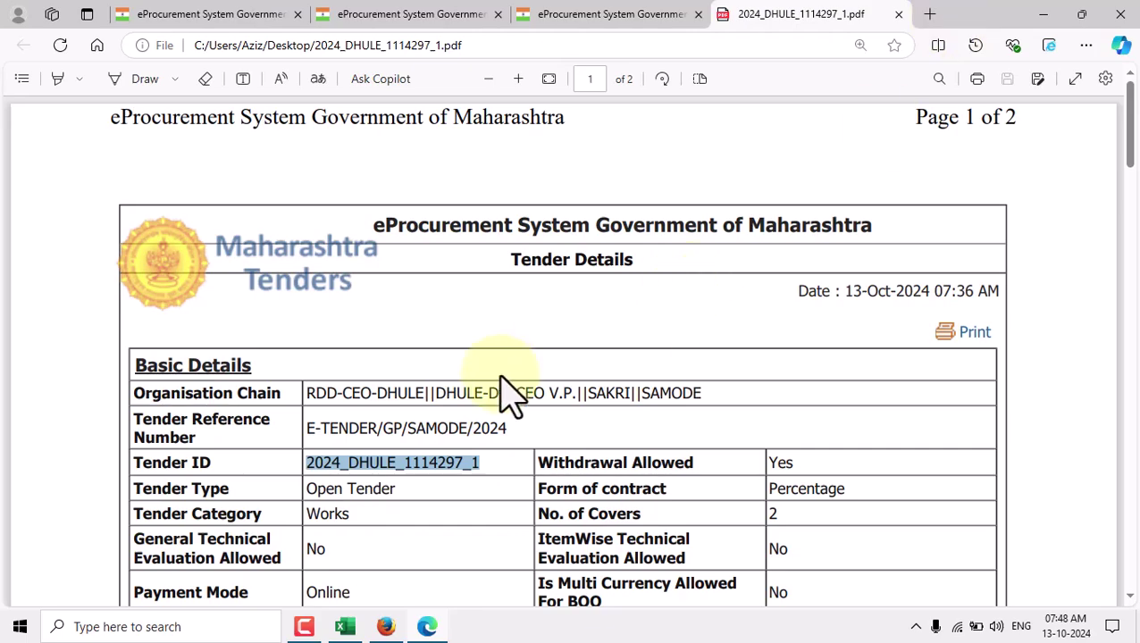
Step: Open the saved 022024_DHULE_1114297_1 PDF from the desktop, fit it to width, check its bid payment details and close it
key(super+d)
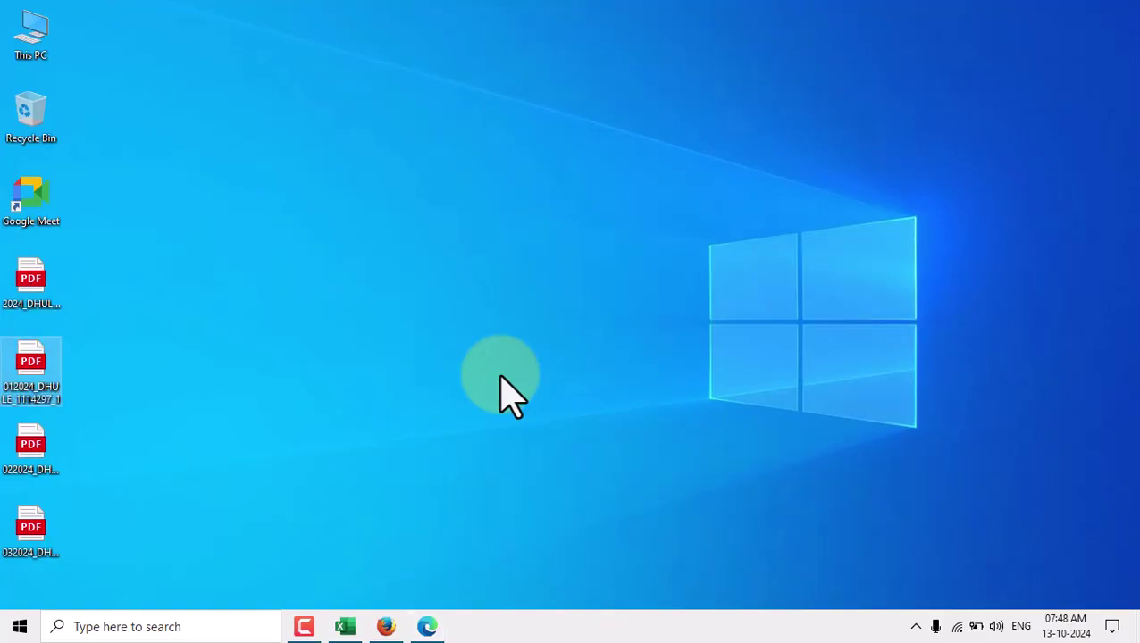
double_click(40, 447)
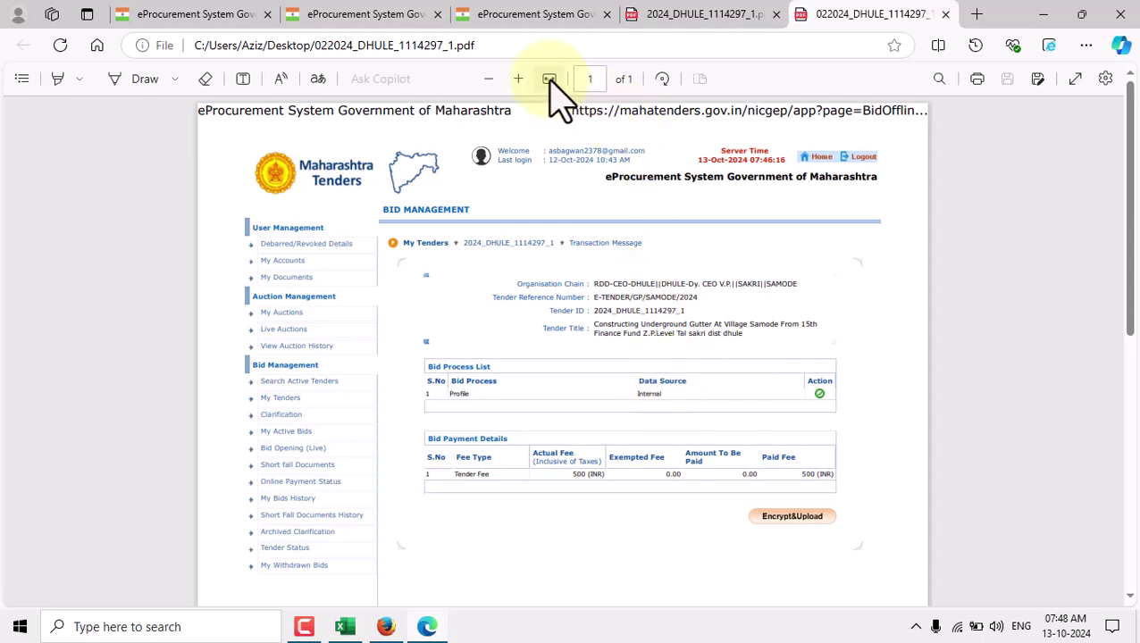
click(548, 79)
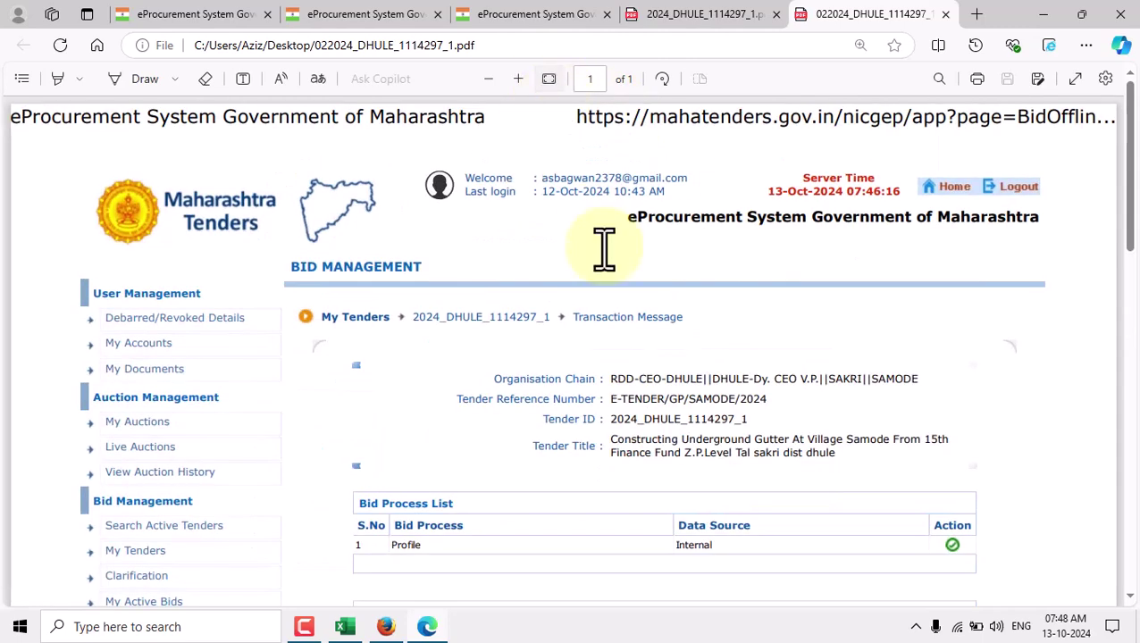
scroll(689, 241, down, 3)
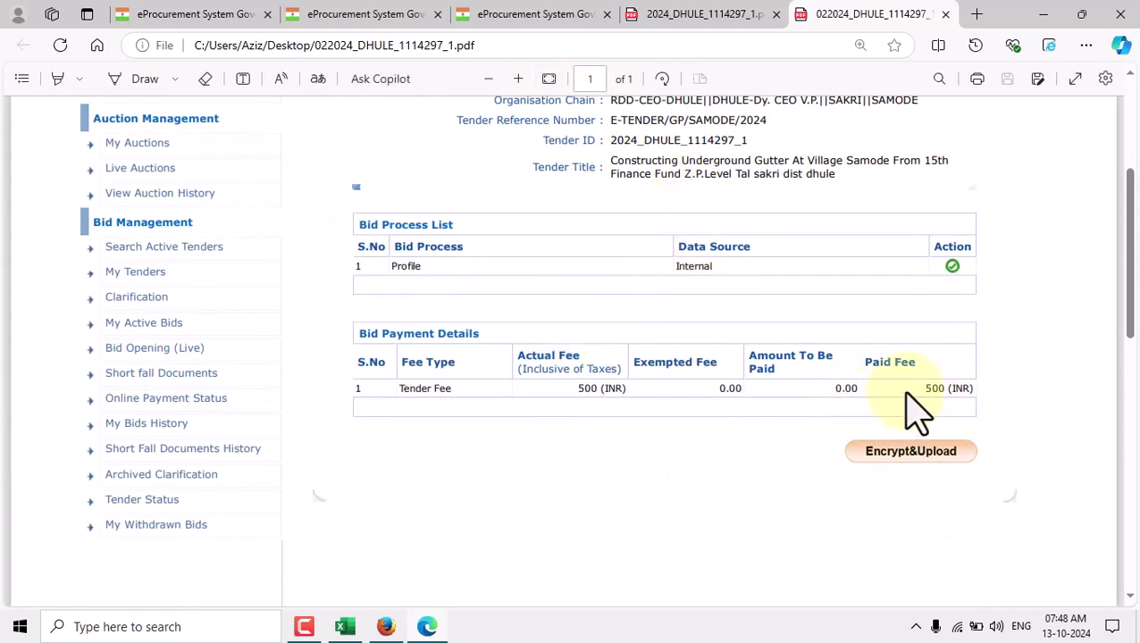
scroll(702, 364, up, 3)
click(944, 15)
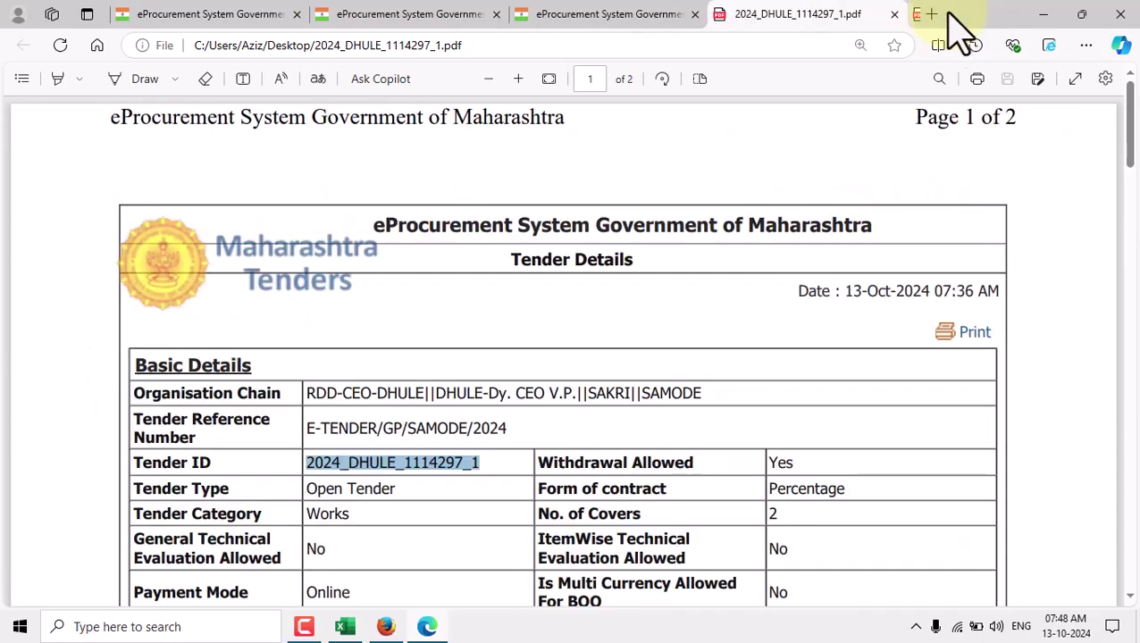
Step: Open the saved 032024_DHULE_1114297_1 PDF from the desktop and check the refund/settlement report through to its end
key(super+d)
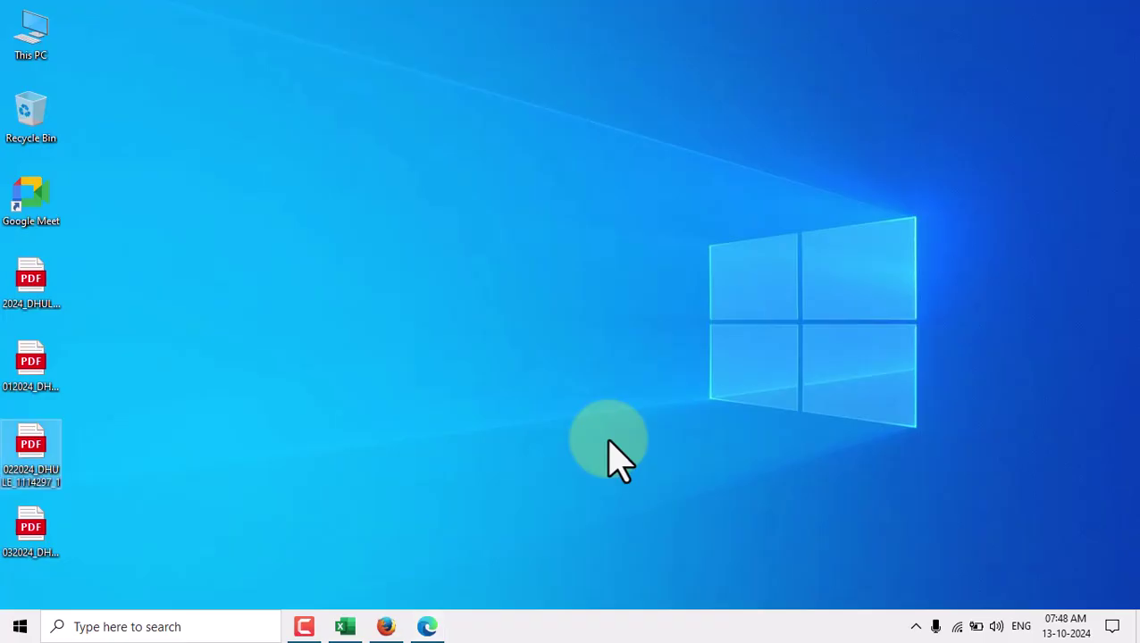
double_click(40, 531)
scroll(570, 331, down, 10)
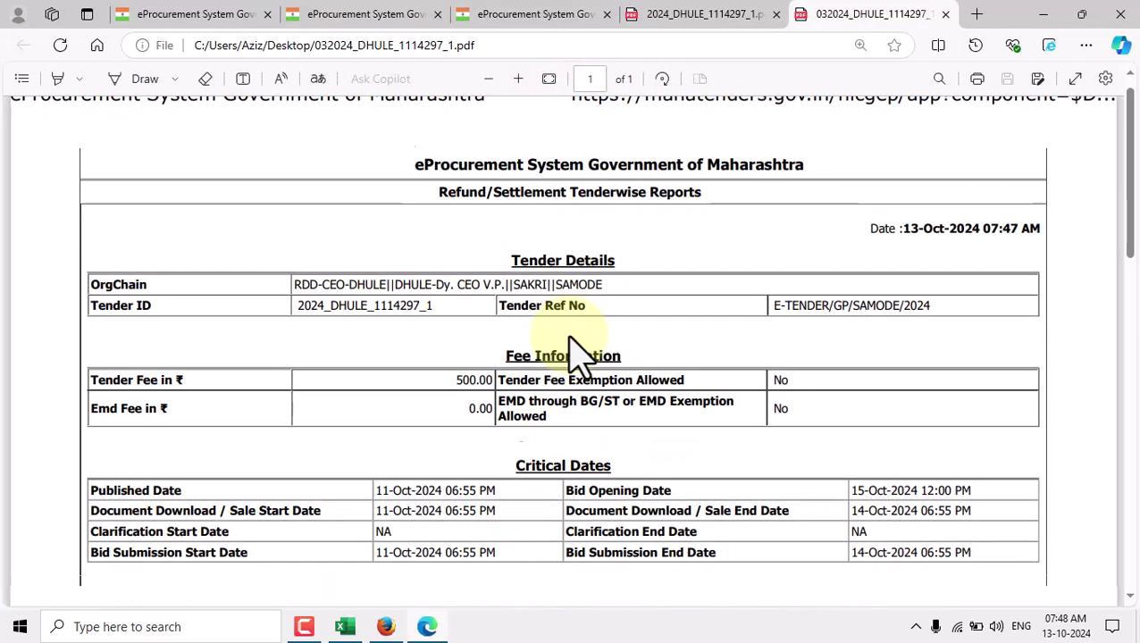
scroll(654, 474, up, 3)
scroll(648, 460, up, 6)
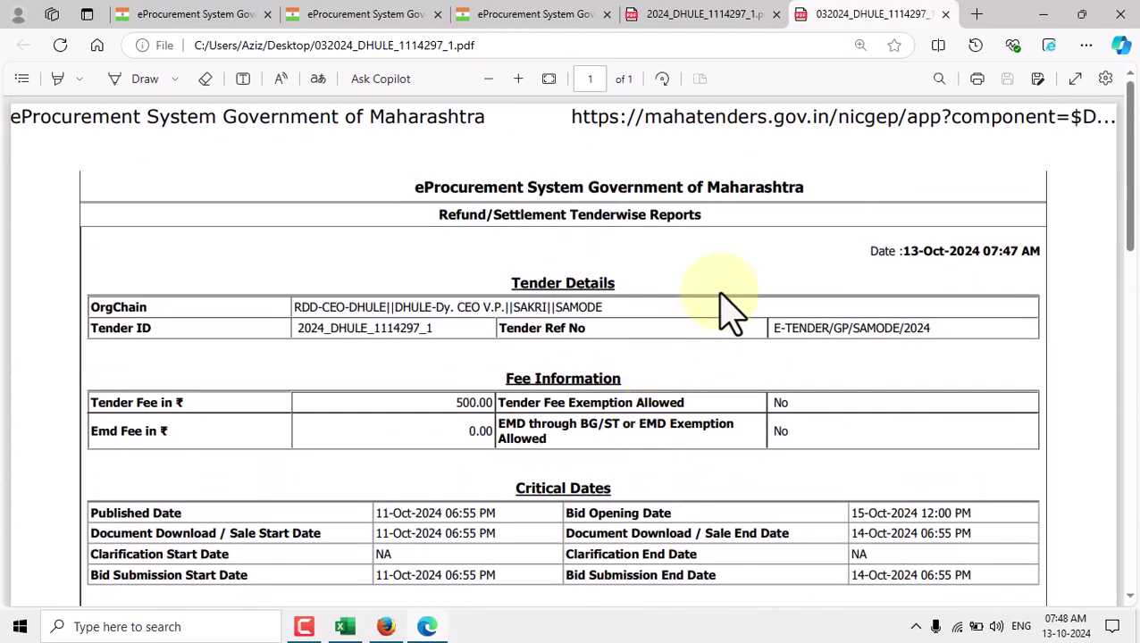
Step: Switch back to Maharashtra Tenders in Firefox, open tender 2024_DHULE_1114297_1 from My Tenders and continue its bidding
click(383, 628)
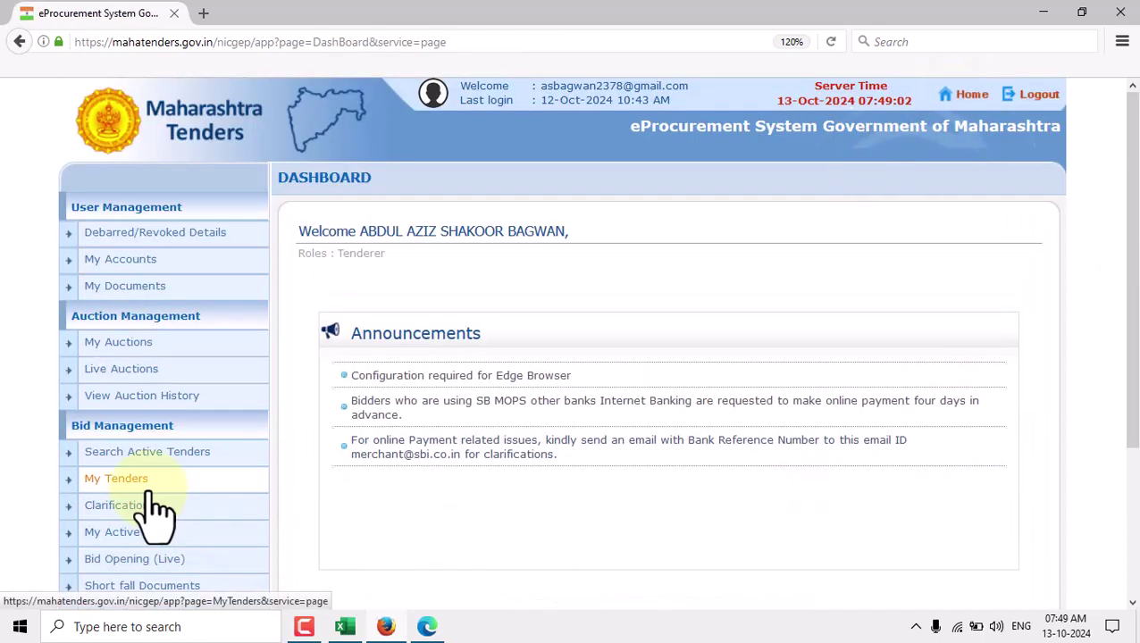
click(146, 486)
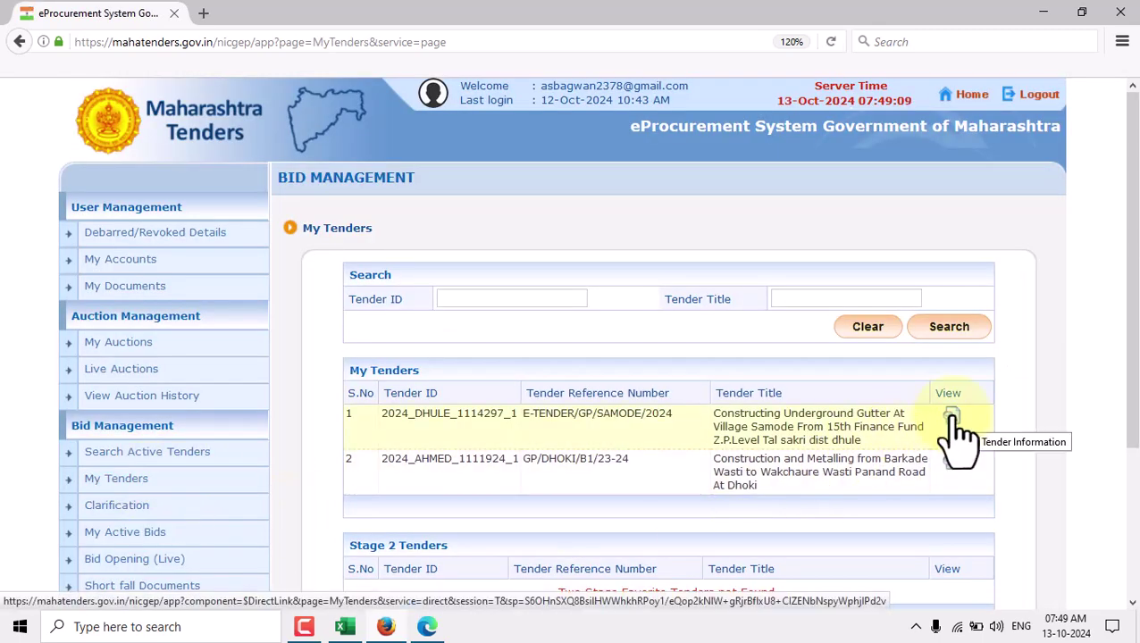
click(952, 416)
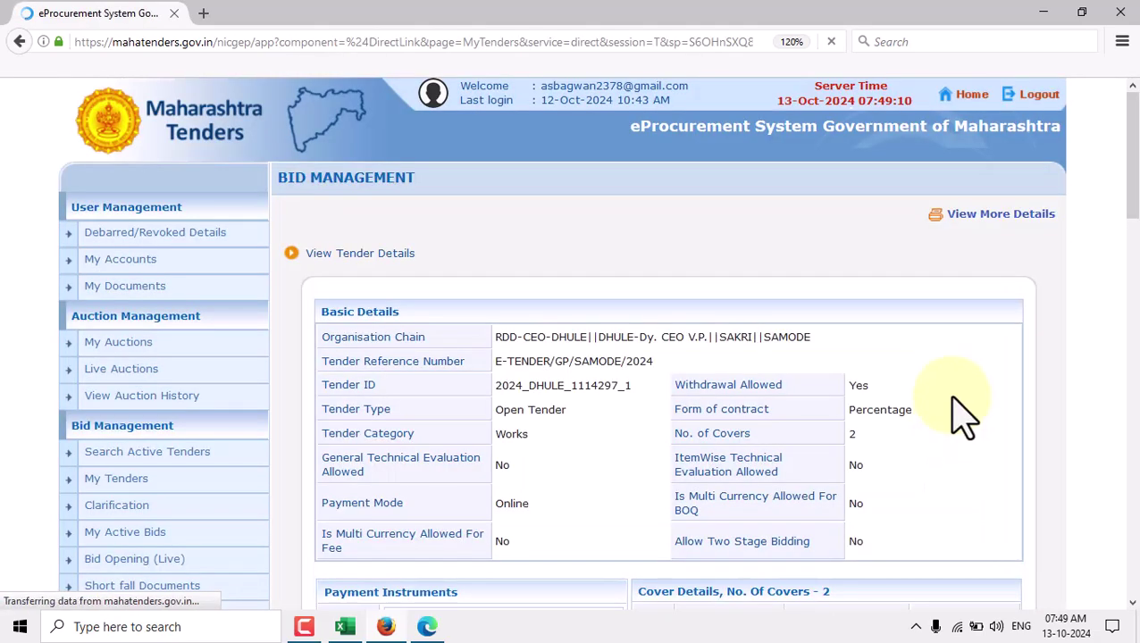
scroll(960, 407, down, 15)
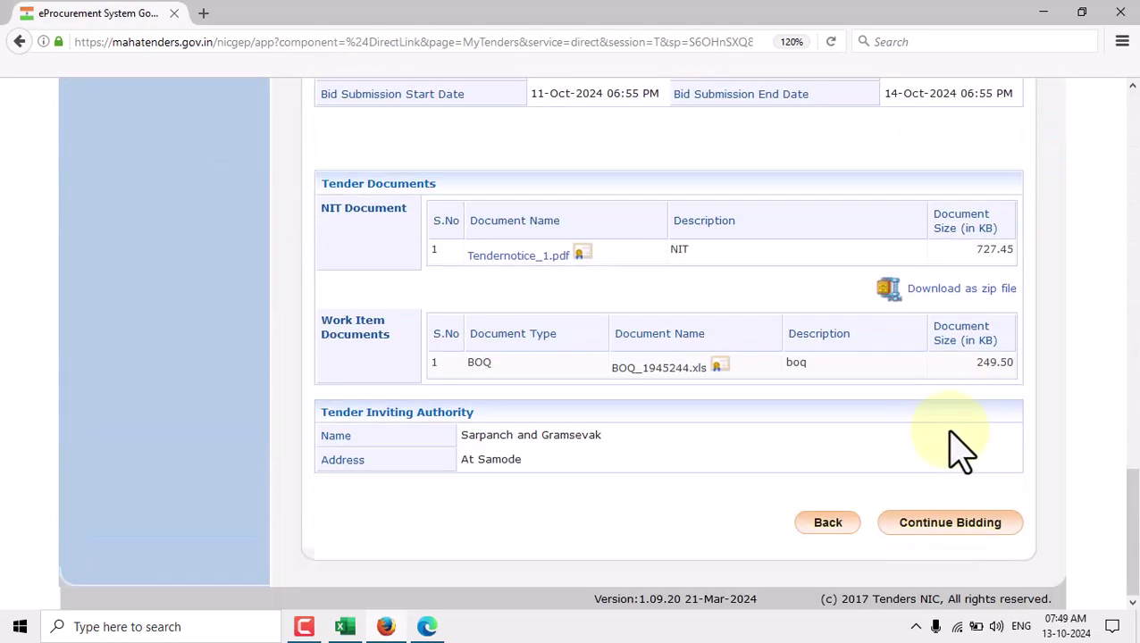
click(934, 527)
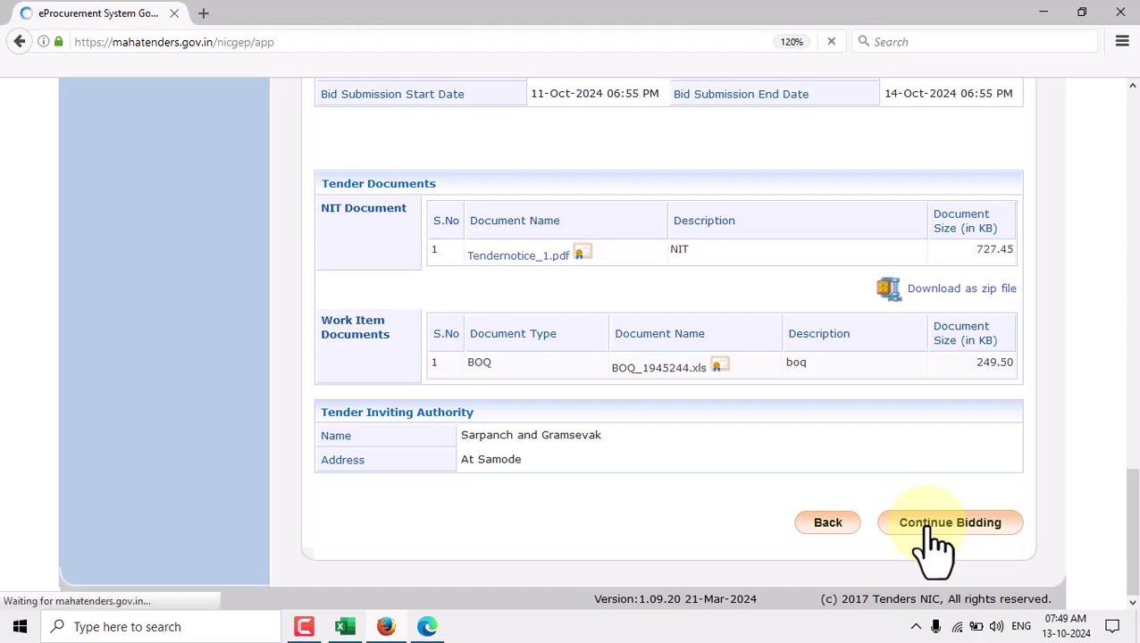
Step: Check the bid process list and the tender fee payment on the reopened transaction message page
scroll(725, 445, down, 3)
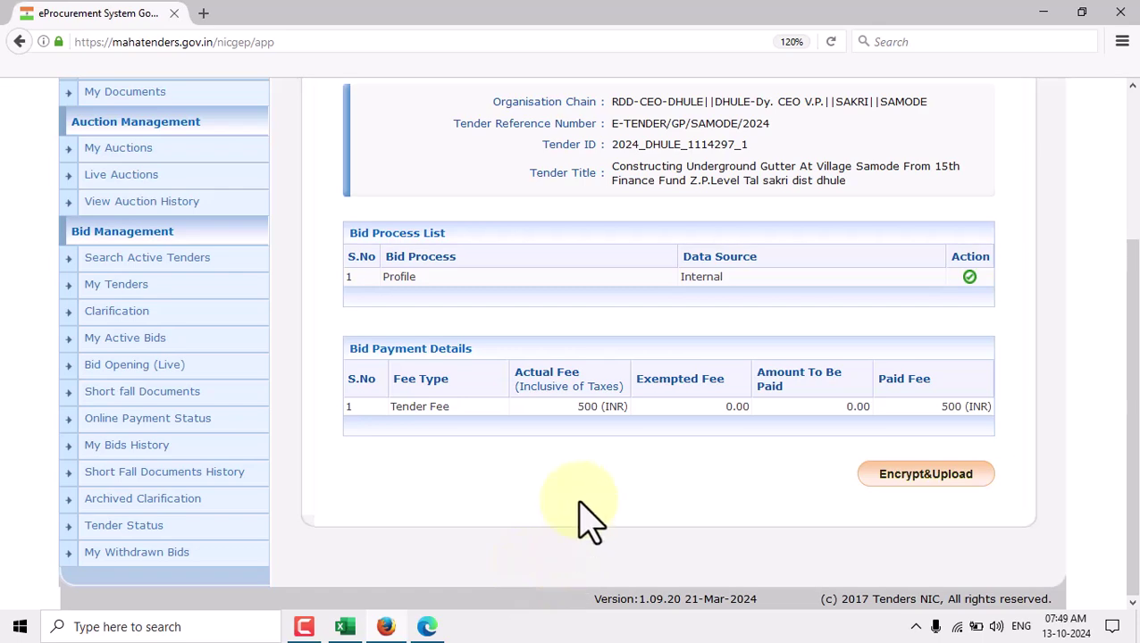
scroll(746, 456, up, 3)
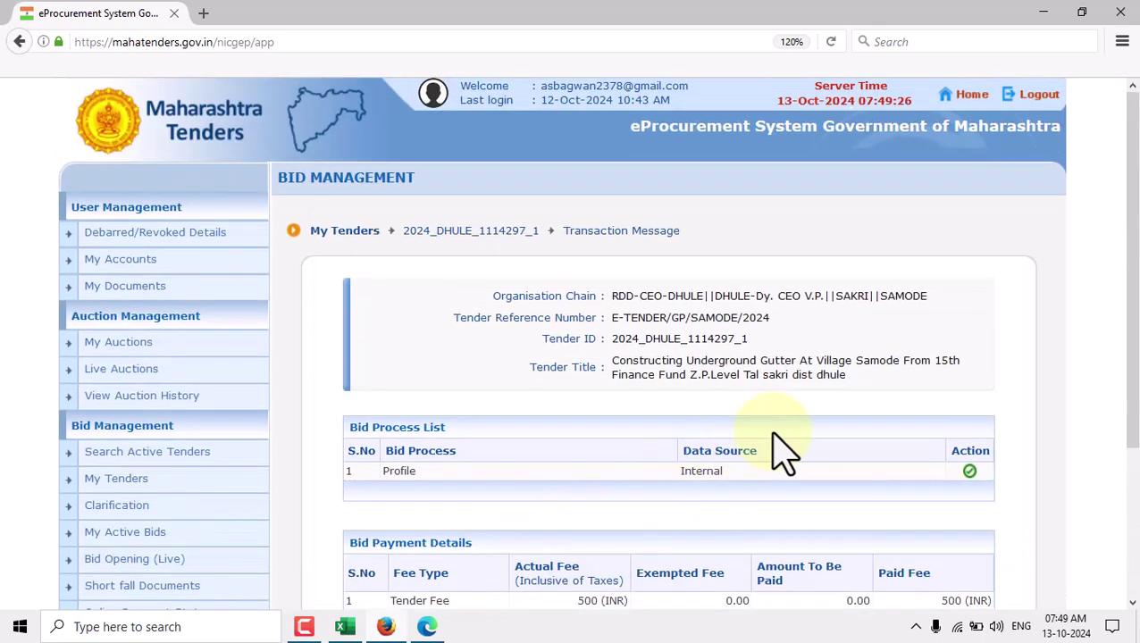
scroll(751, 444, down, 3)
scroll(753, 445, up, 3)
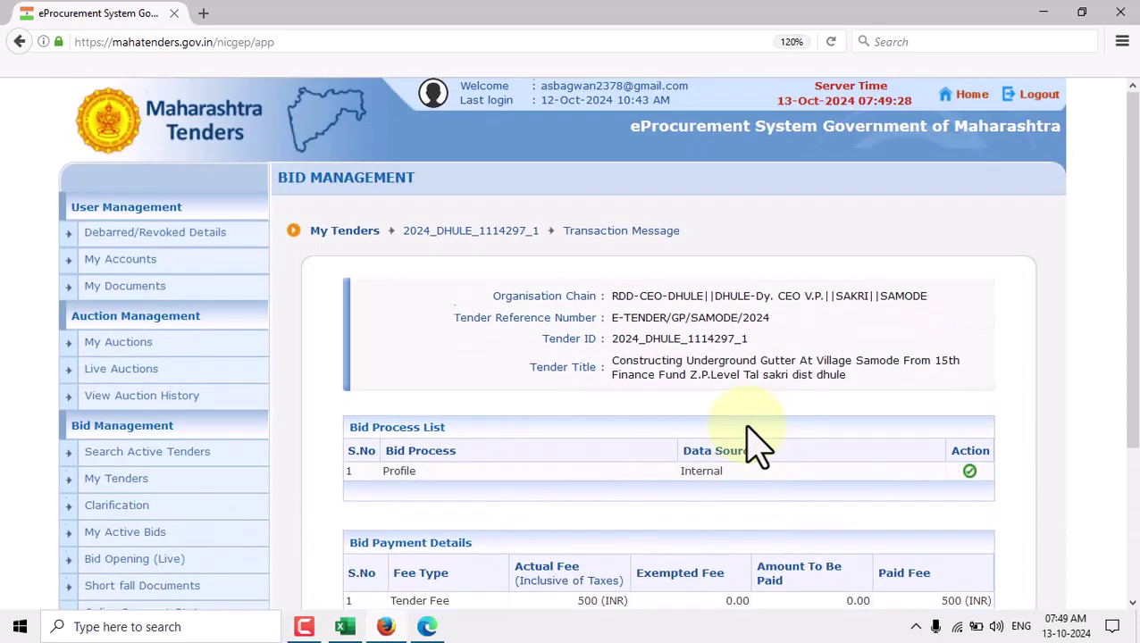